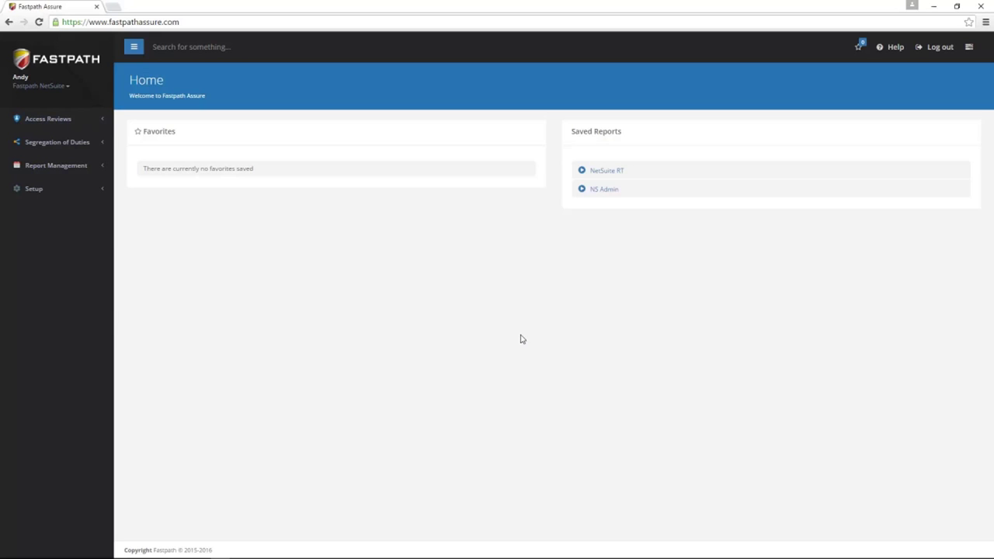
# Step: Start a User Access report for product NetSuite with object type Permission
pyautogui.click(34, 127)
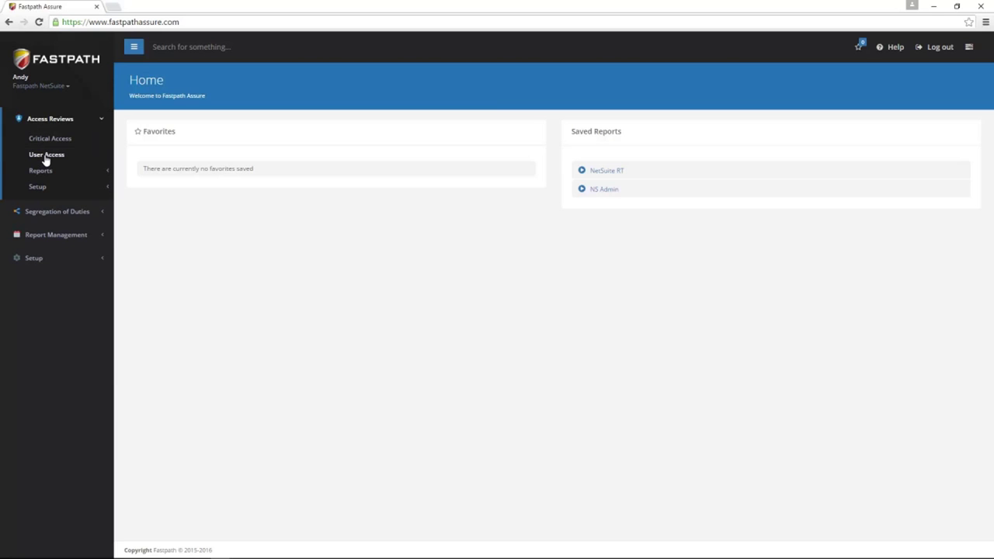
pyautogui.click(45, 156)
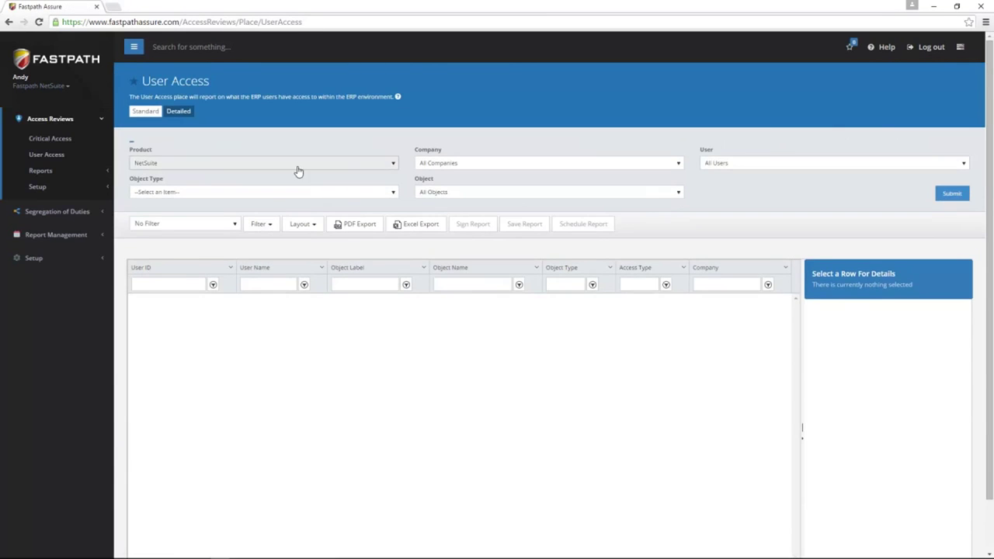
pyautogui.click(295, 165)
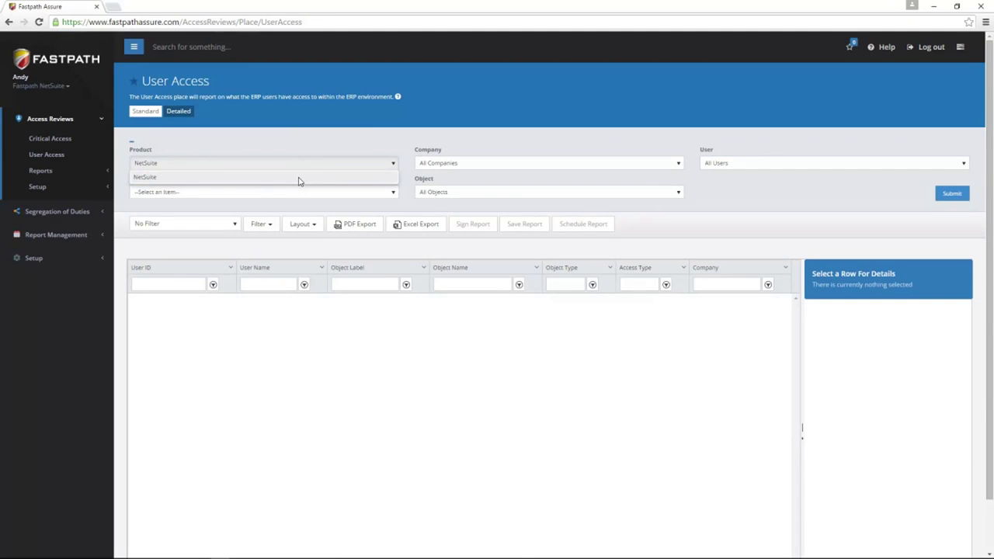
pyautogui.click(300, 178)
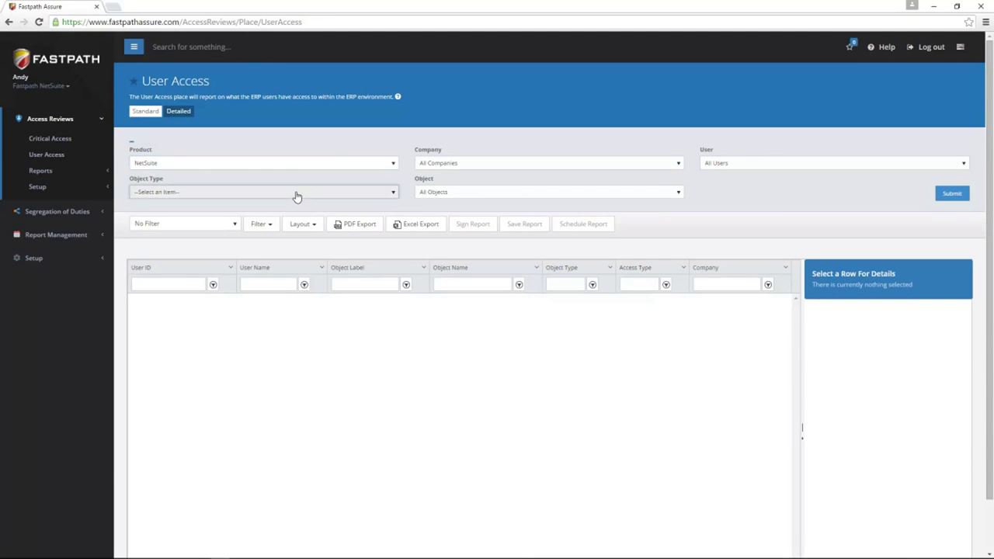
pyautogui.click(295, 195)
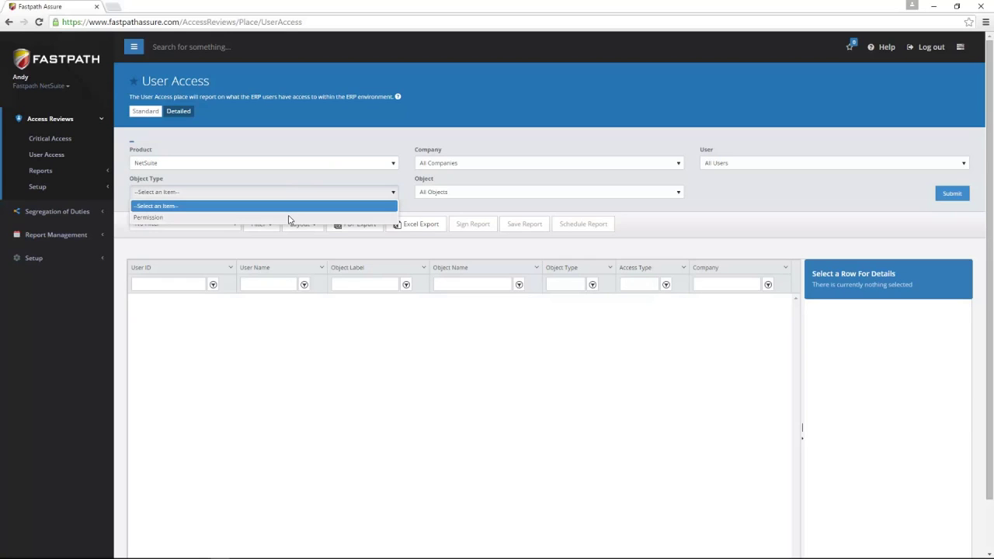
pyautogui.click(288, 218)
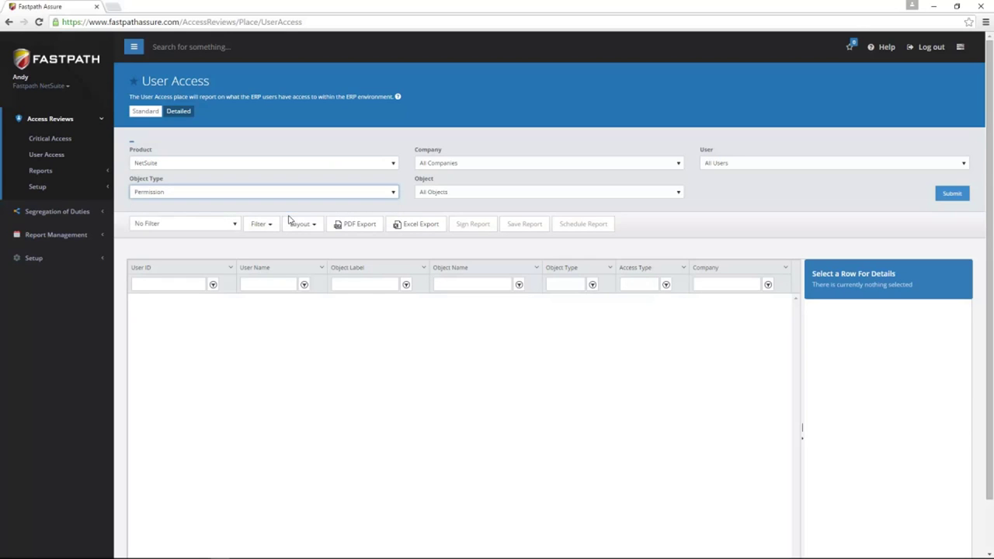
# Step: Choose Vendors as the object and run the report
pyautogui.click(500, 200)
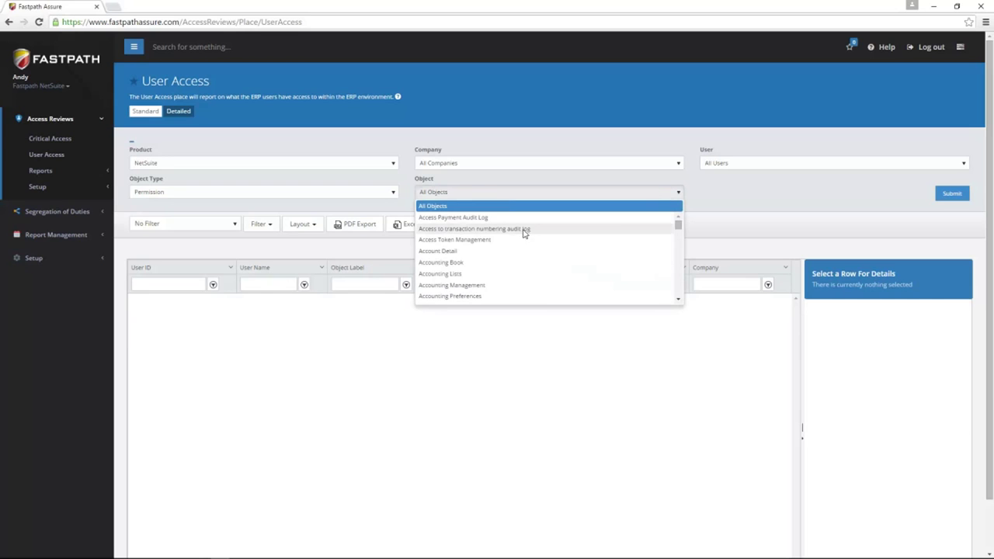
pyautogui.scroll(-2, 524, 232)
pyautogui.scroll(2, 522, 237)
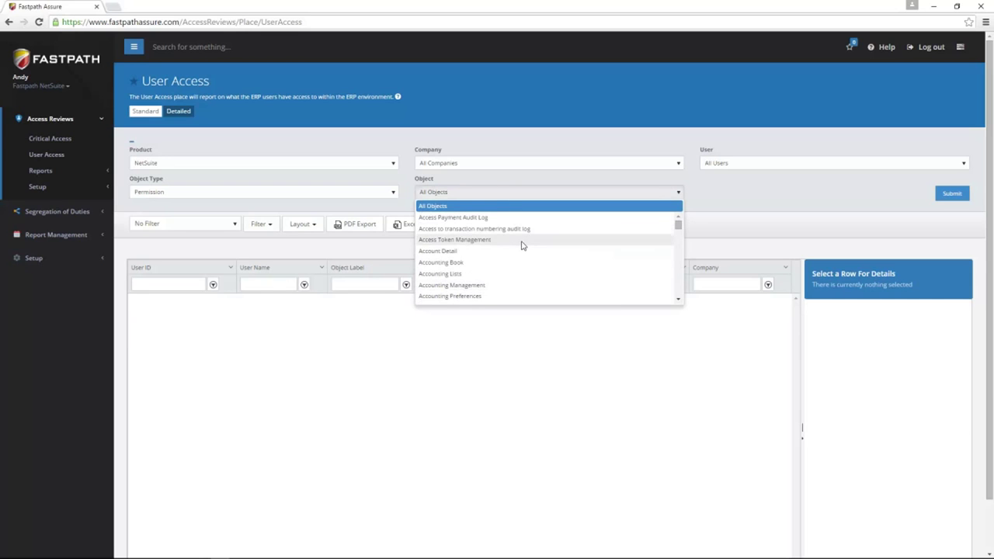
pyautogui.click(457, 199)
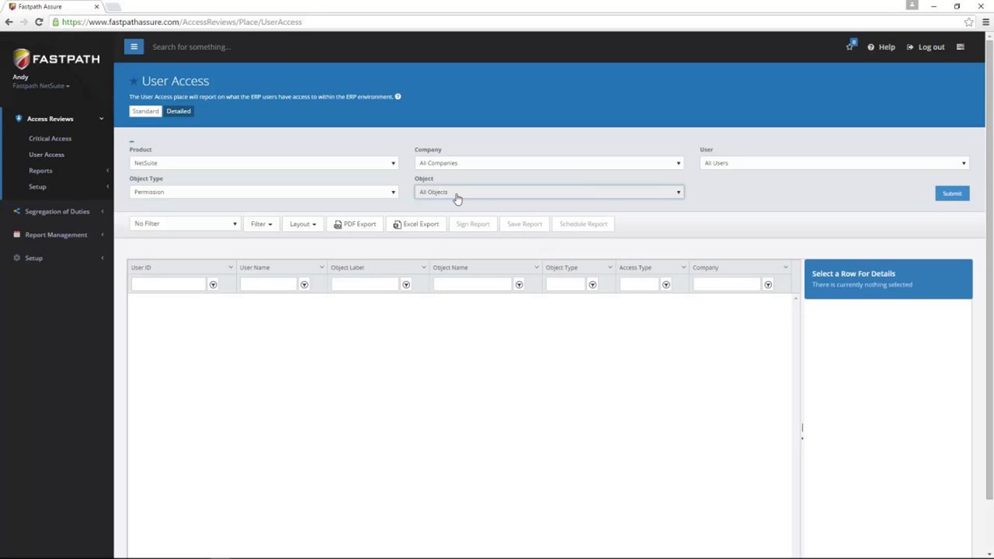
pyautogui.press('v')
pyautogui.press('v')
pyautogui.click(955, 195)
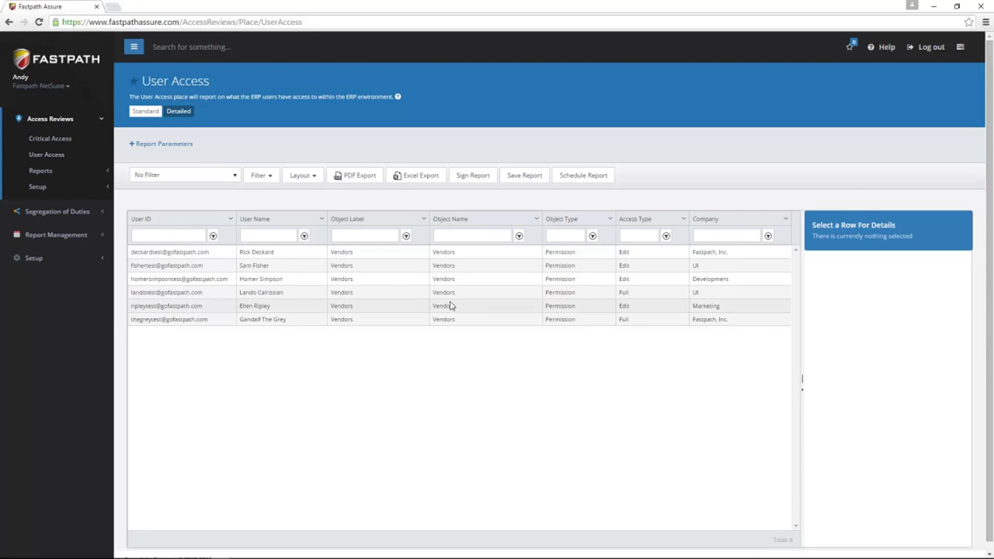
# Step: Select the Development user's row to reveal the A/P Clerk and Bookkeeper roles granting Vendors access
pyautogui.click(193, 282)
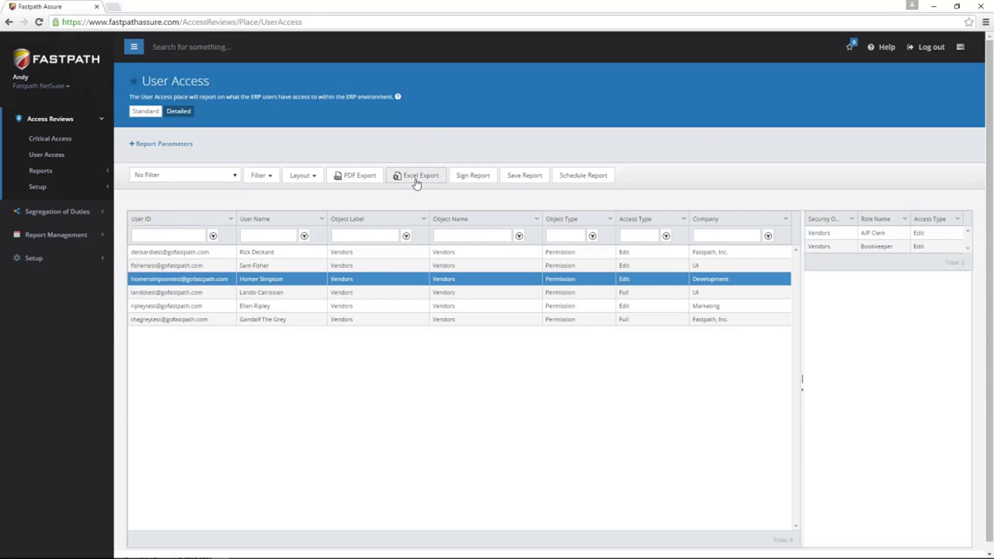
# Step: Sign the User Access report with the note 'approved' and dismiss the success message
pyautogui.click(474, 177)
pyautogui.click(464, 129)
pyautogui.write('approved')
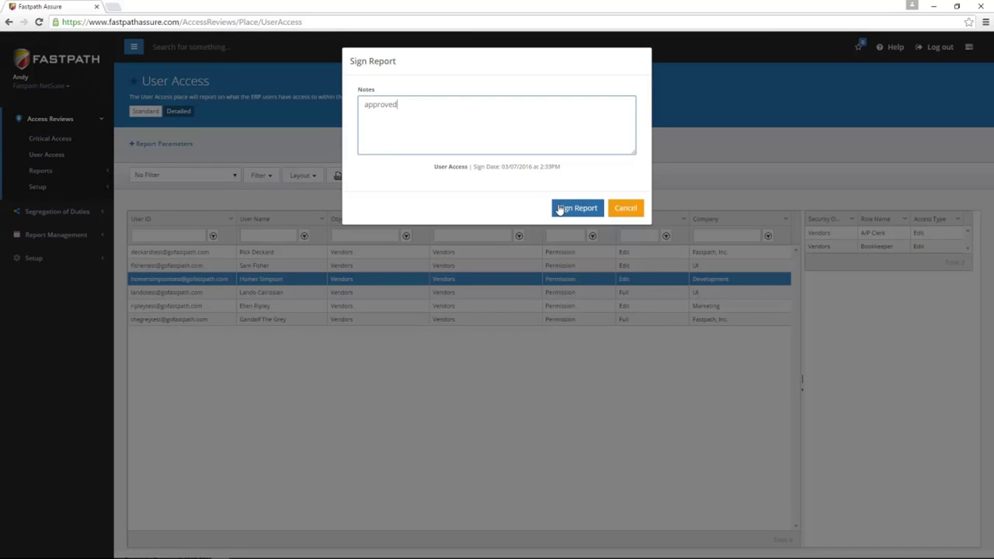
pyautogui.click(560, 210)
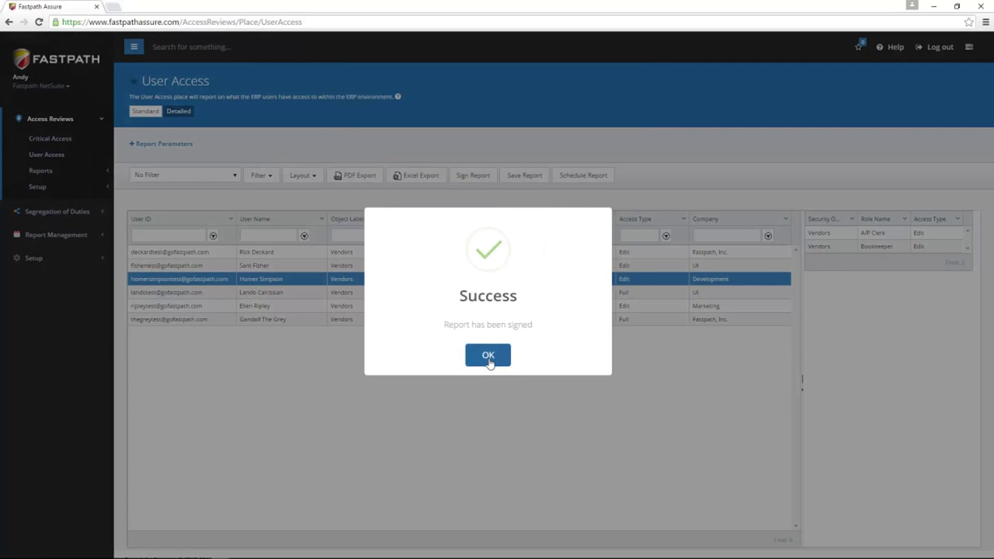
pyautogui.click(488, 362)
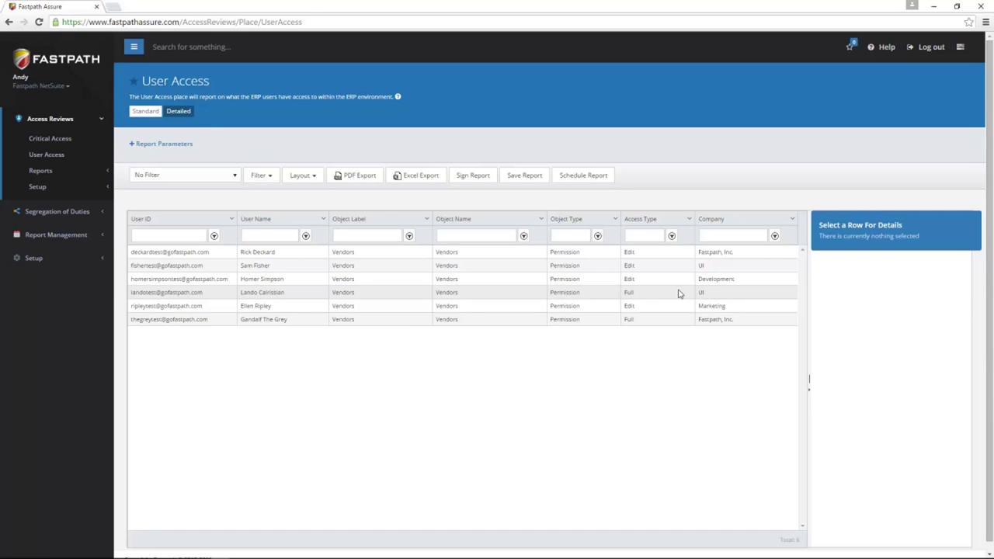
# Step: Open Customize Critical Access under Setup and select the Audit group to see its seven objects
pyautogui.click(35, 188)
pyautogui.click(46, 205)
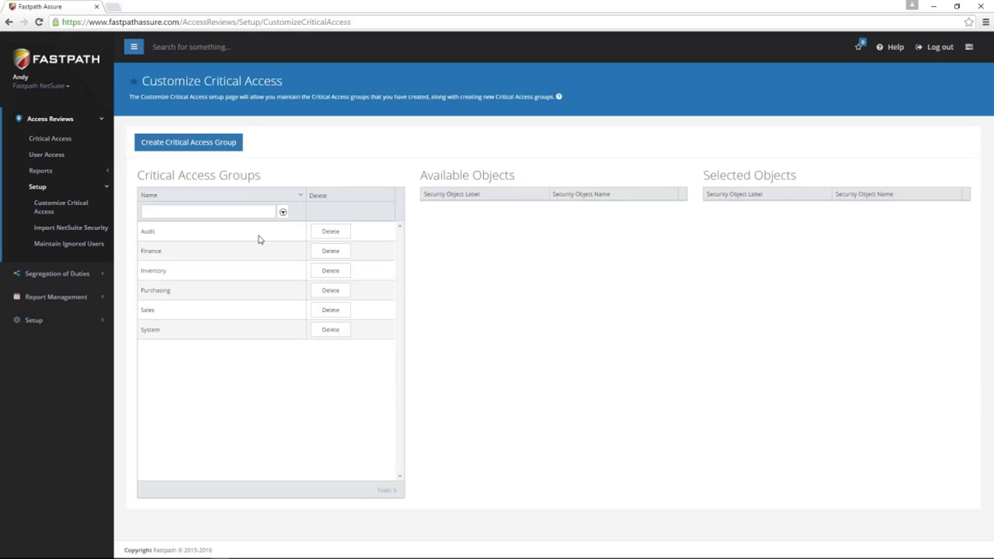
pyautogui.click(201, 236)
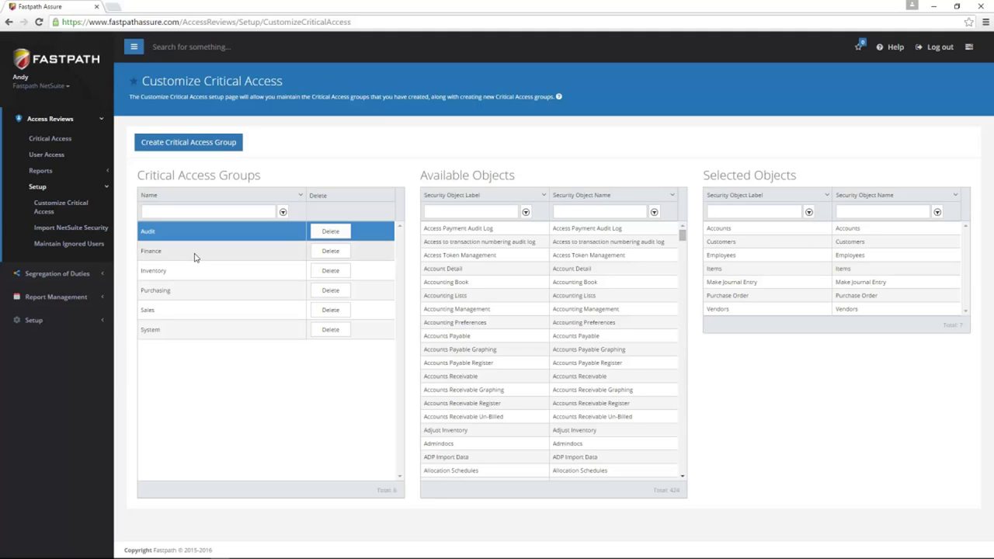
# Step: Run the Critical Access report with Critical Access Group set to Audit
pyautogui.click(60, 142)
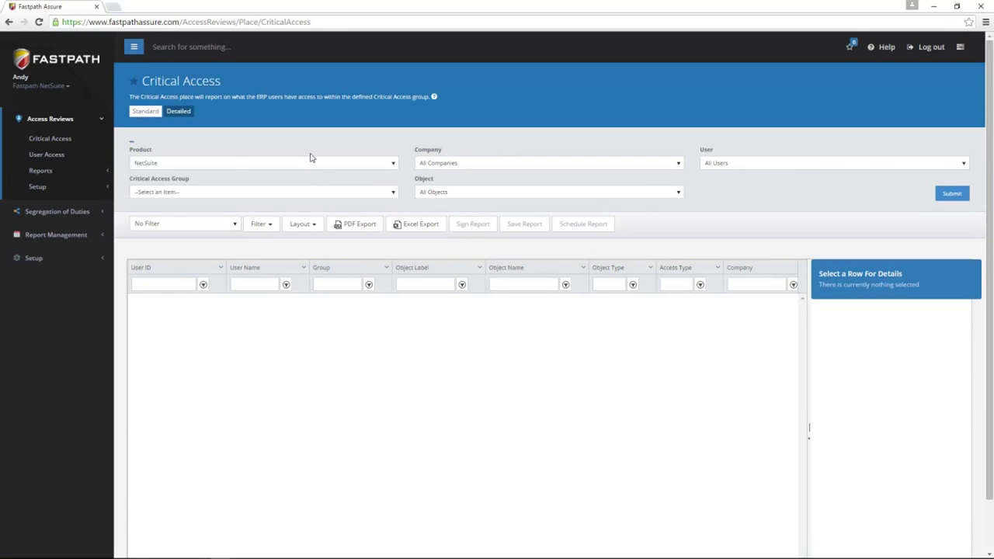
pyautogui.click(314, 195)
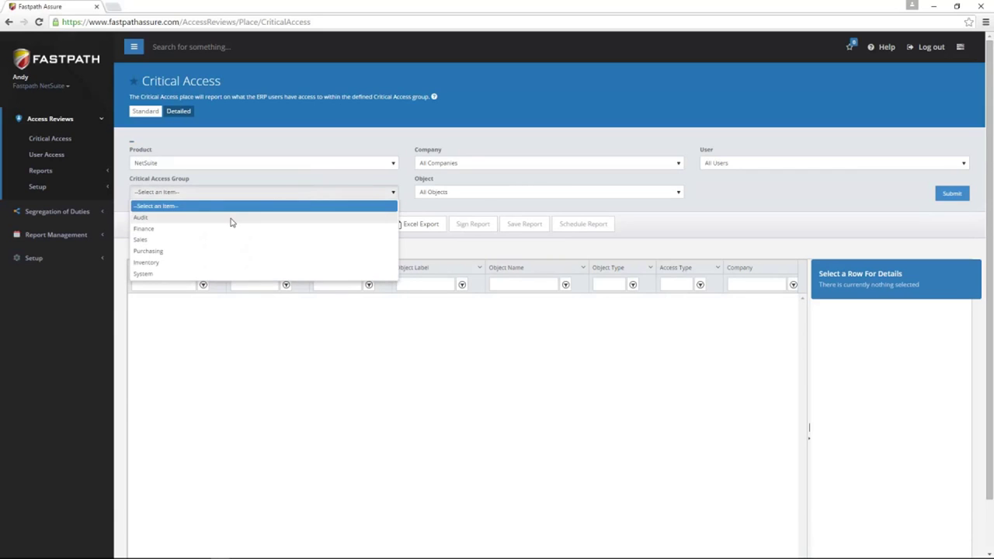
pyautogui.click(231, 220)
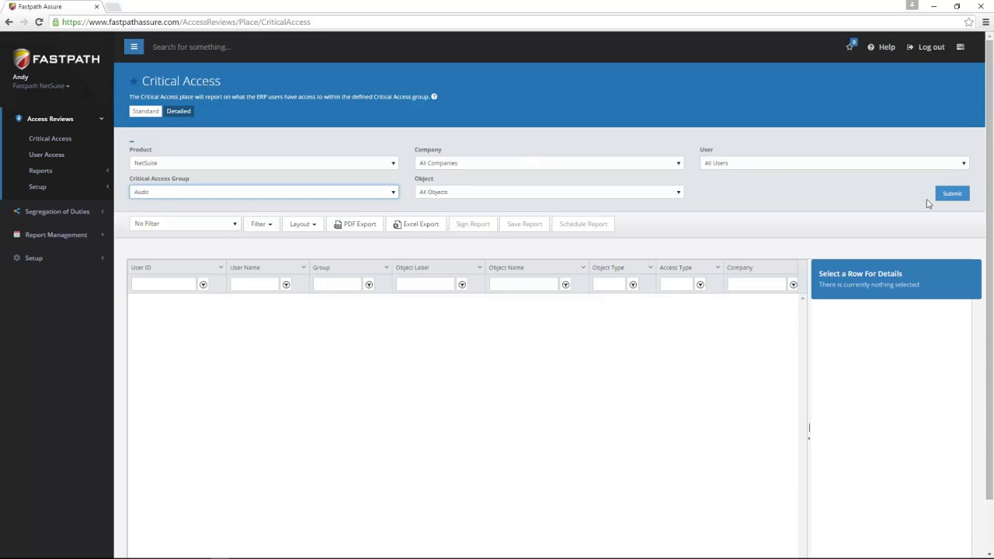
pyautogui.click(953, 200)
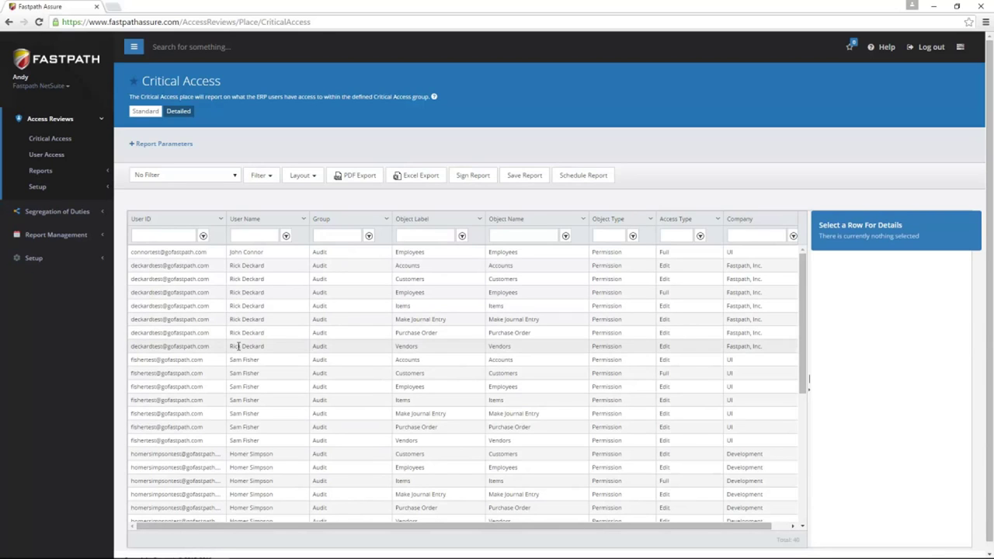
# Step: Show the A/R Clerk and Bookkeeper roles behind a Development user's Customers access, widening the role panel
pyautogui.click(197, 453)
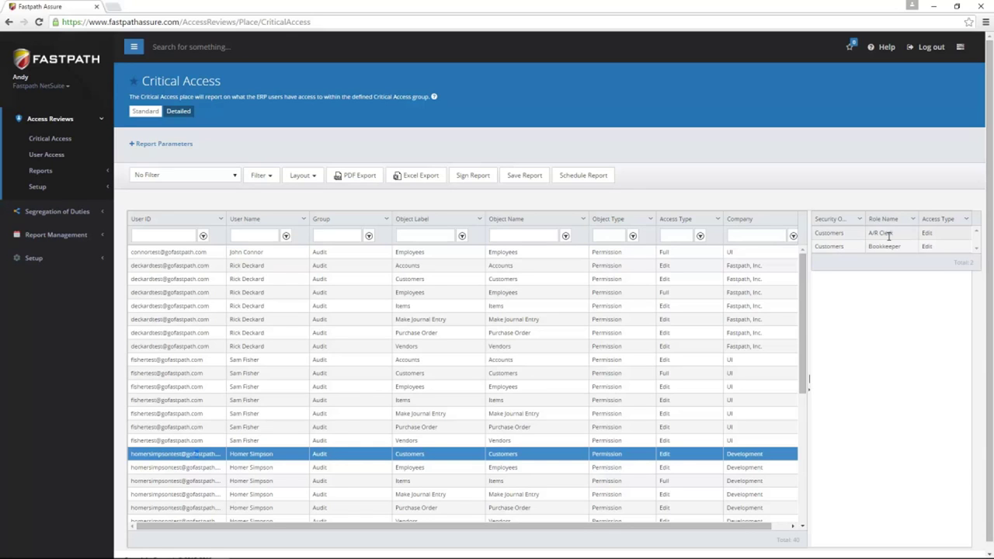
pyautogui.moveTo(809, 379); pyautogui.dragTo(795, 379)
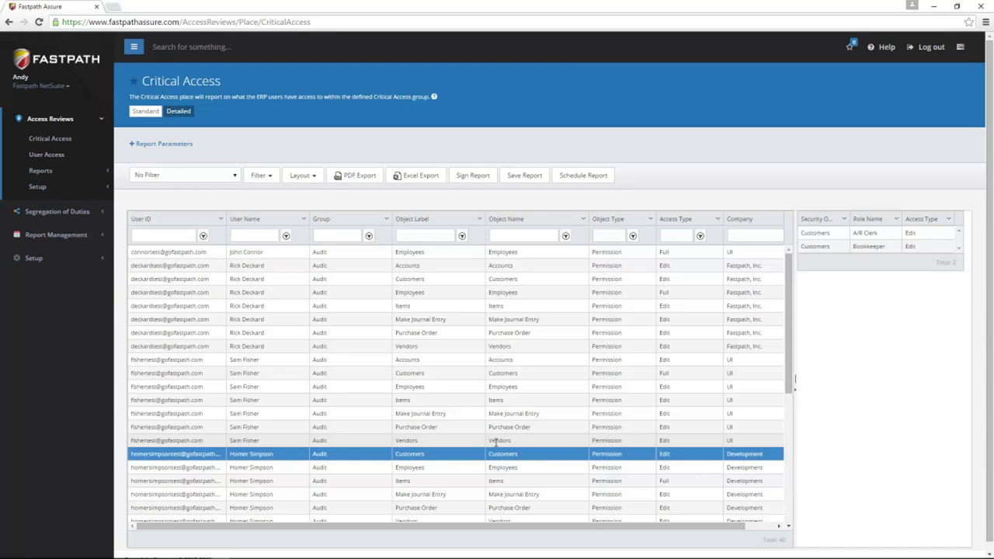
# Step: Inspect conflict 3 on vendor master data in Conflict Listing, then open the User Conflicts report
pyautogui.click(31, 213)
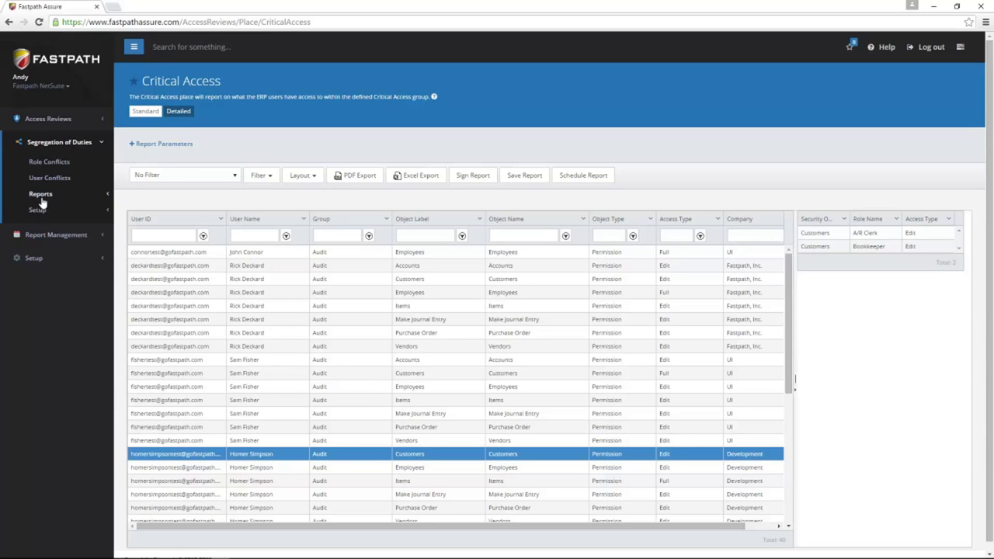
pyautogui.click(42, 196)
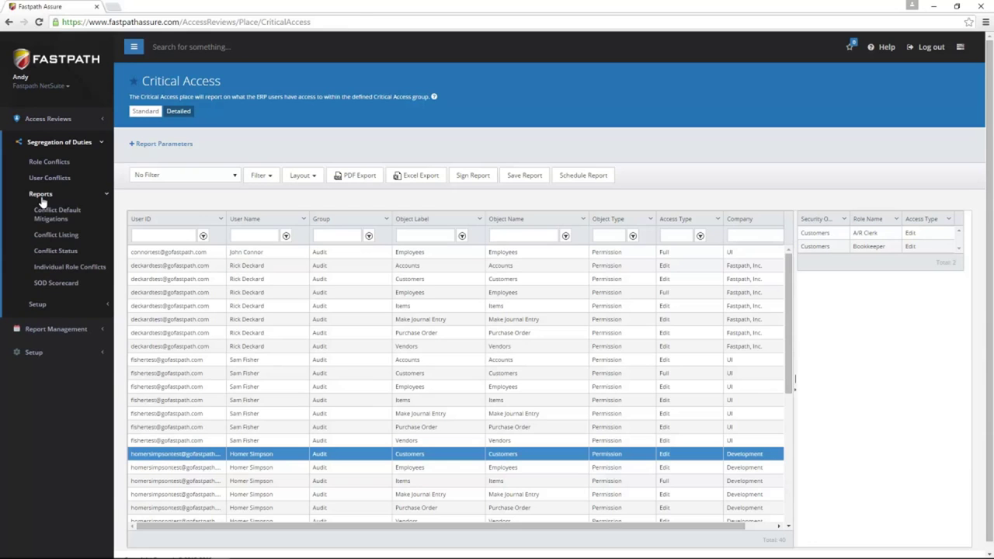
pyautogui.click(54, 239)
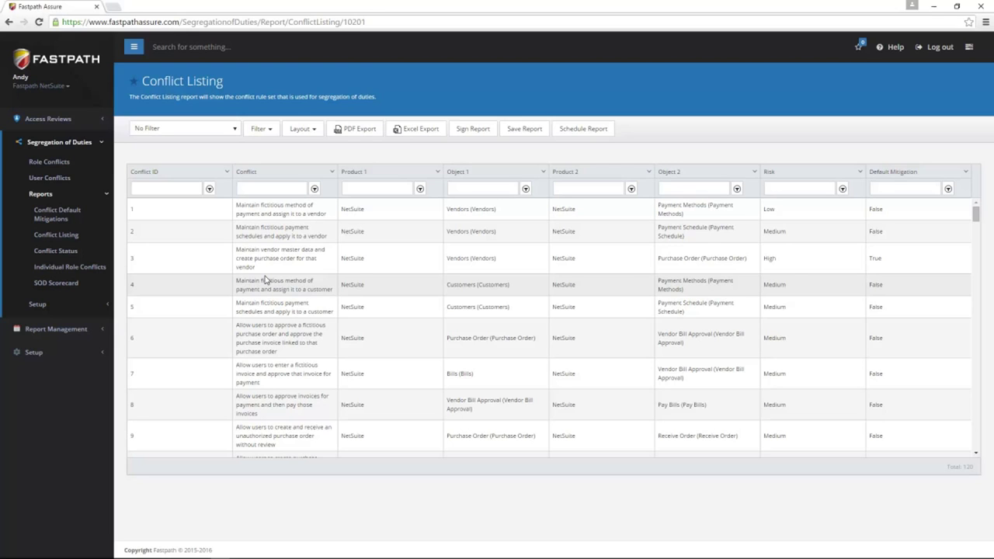
pyautogui.click(271, 264)
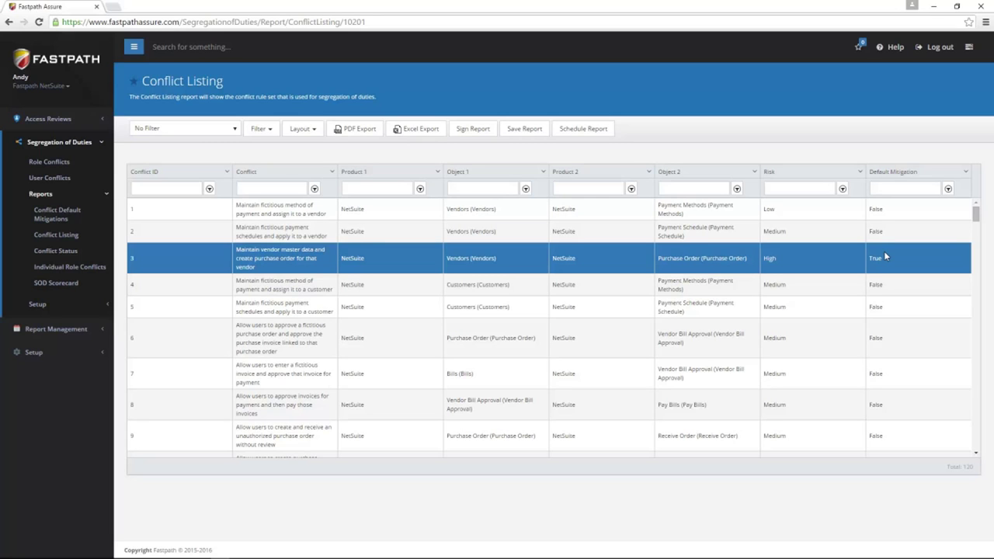
pyautogui.click(32, 179)
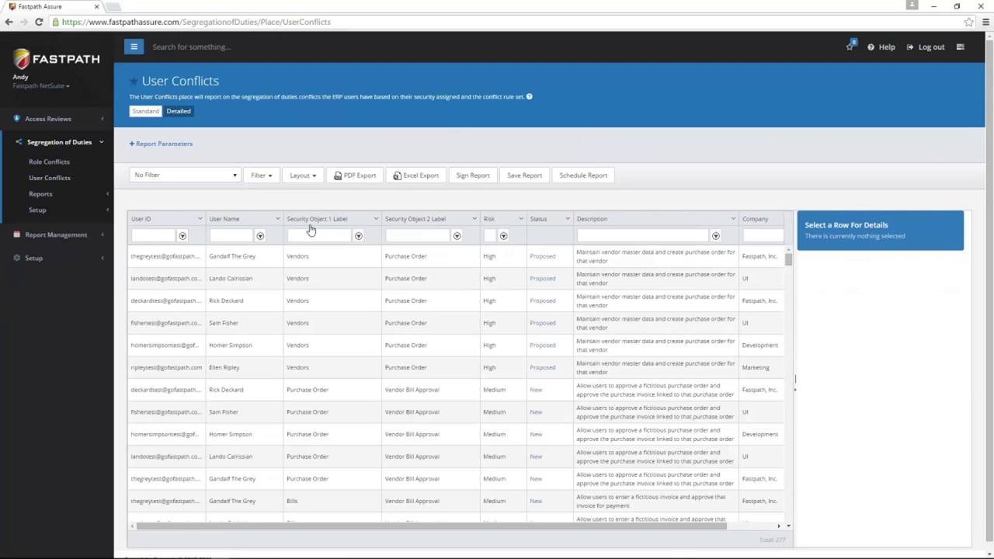
# Step: Select the user's high-risk Vendors/Purchase Order conflict and open its Proposed mitigation record
pyautogui.click(177, 356)
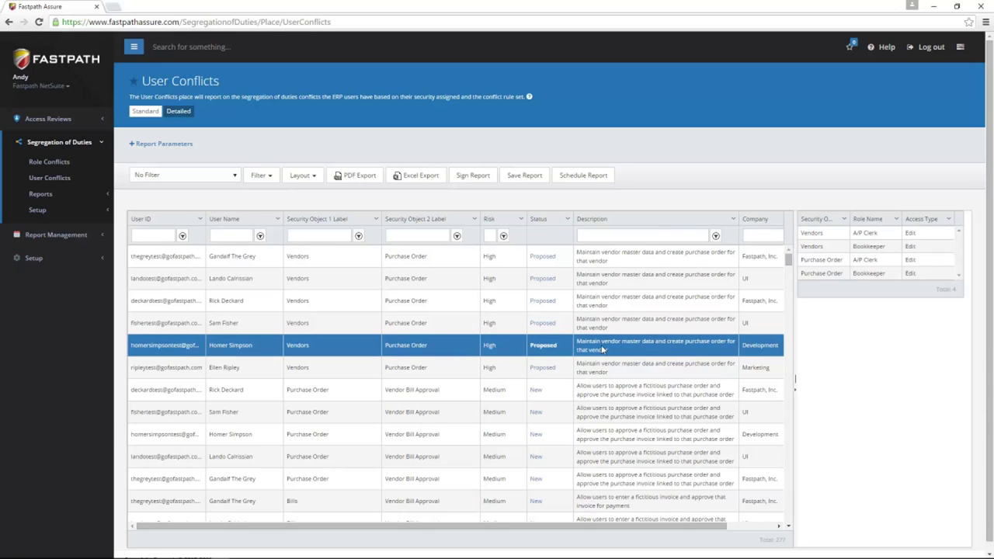
pyautogui.click(540, 351)
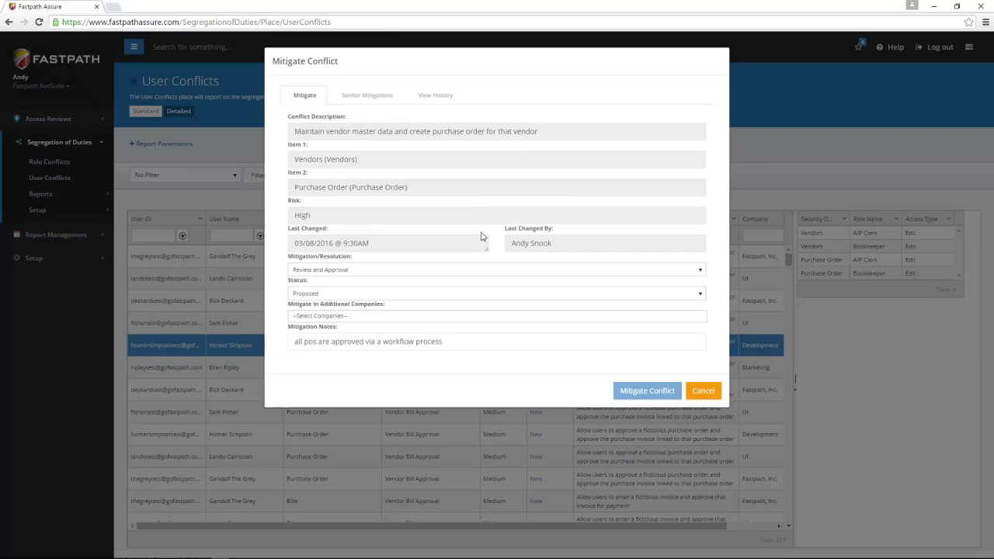
pyautogui.click(400, 273)
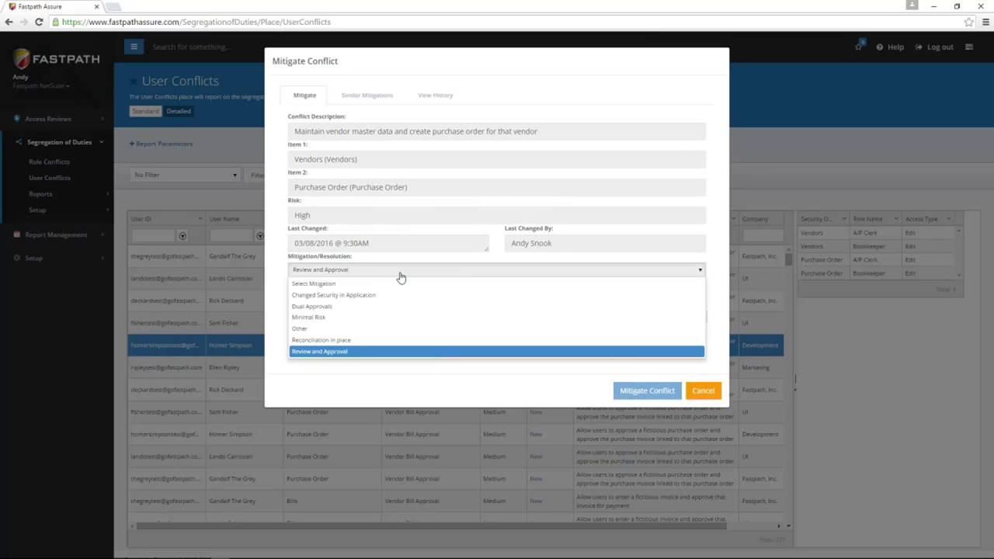
pyautogui.click(362, 353)
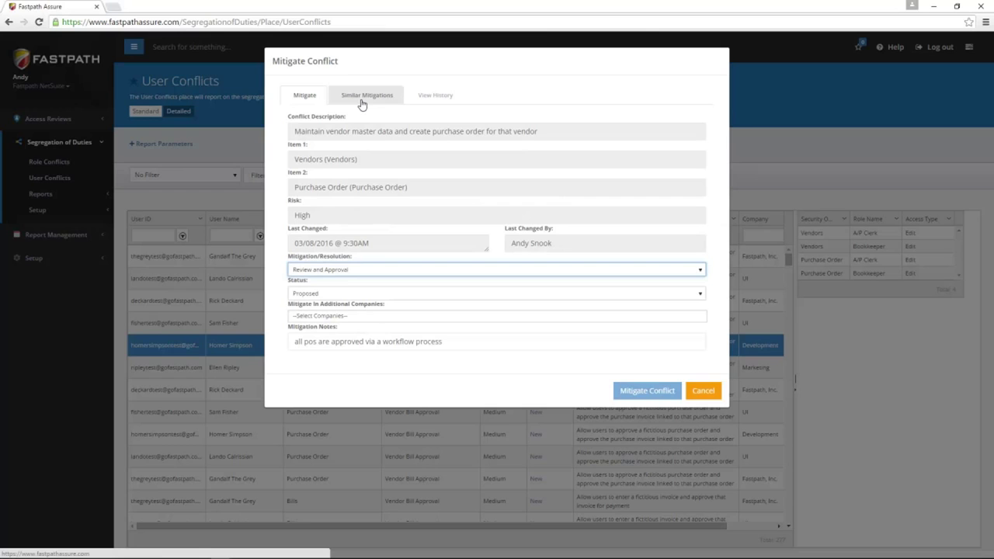
# Step: List the six similar proposed Review and Approval mitigations held by other users
pyautogui.click(471, 208)
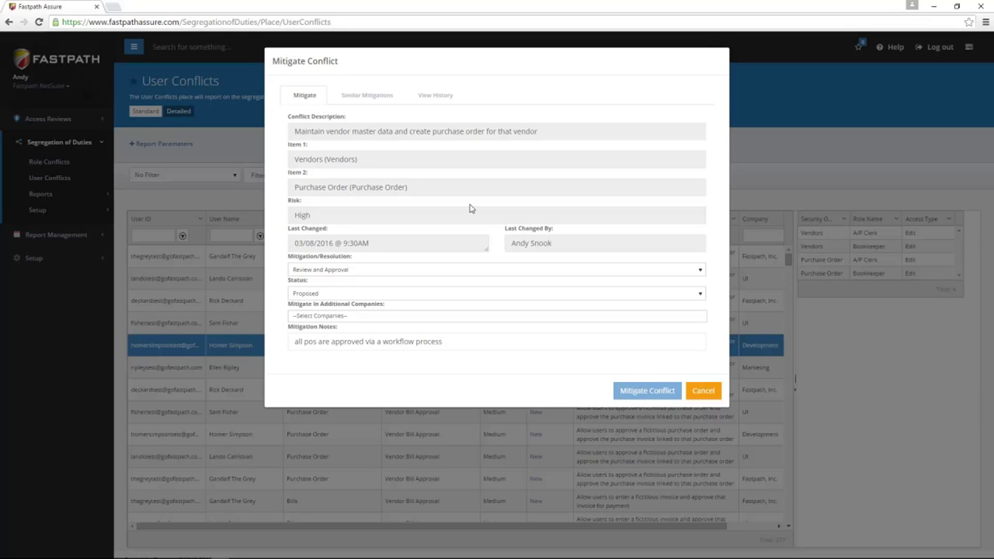
pyautogui.click(369, 96)
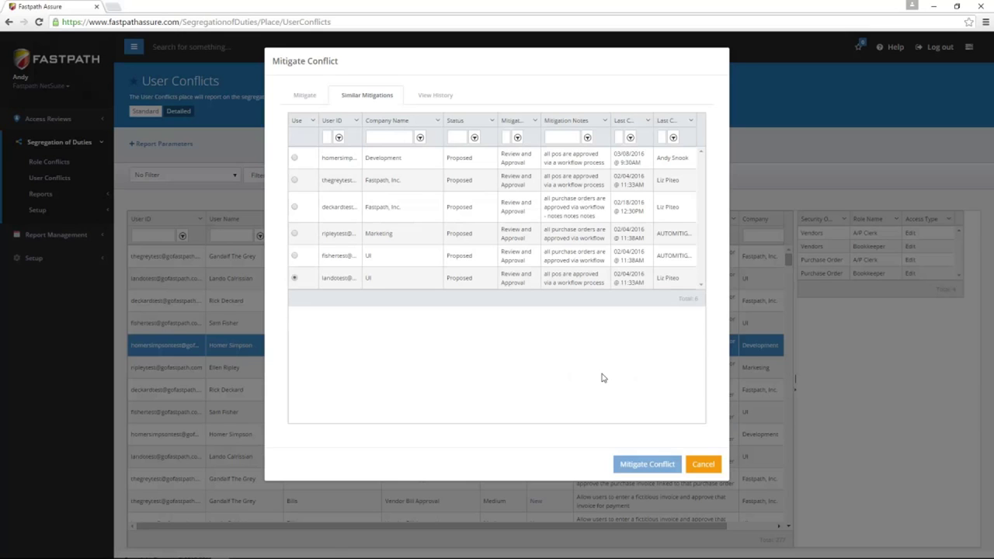
# Step: View the conflict's history: three Proposed Review and Approval entries from 02/04/2016 to 03/08/2016
pyautogui.click(445, 99)
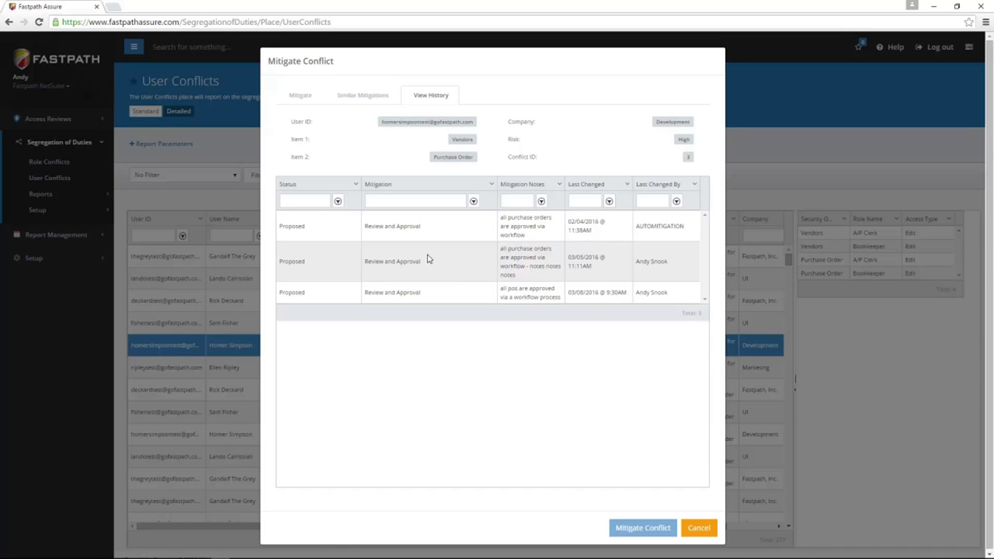
# Step: Cancel the mitigation form and open the Segregation of Duties Conflict Status report
pyautogui.click(699, 527)
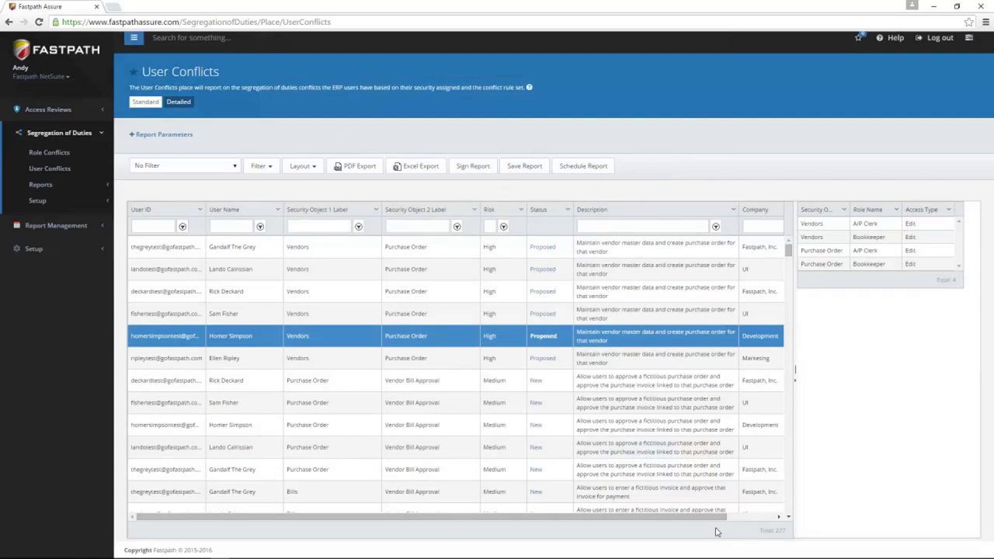
pyautogui.click(62, 188)
pyautogui.click(58, 242)
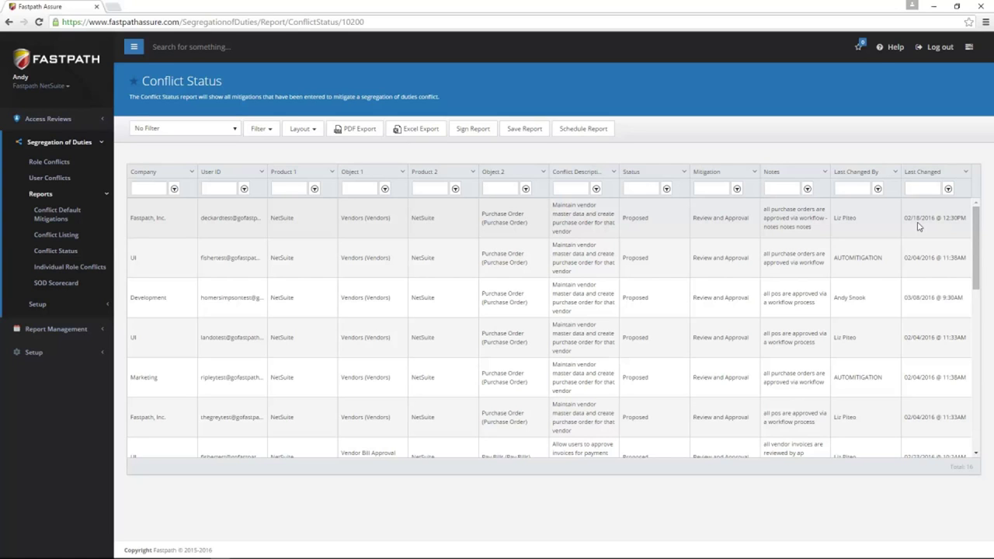
# Step: Save the current report as 'Conflict Status' for scheduling
pyautogui.click(573, 129)
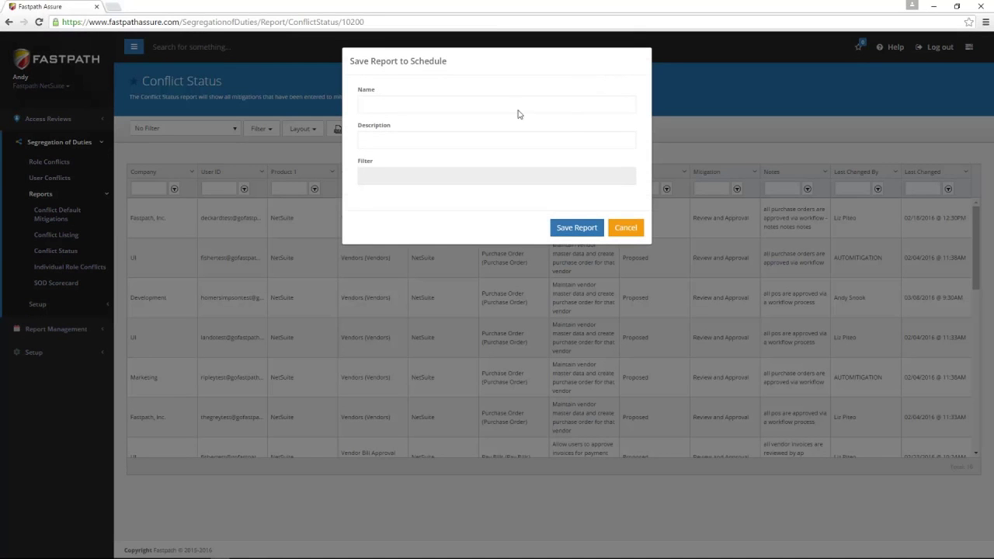
pyautogui.click(404, 105)
pyautogui.write('Conf')
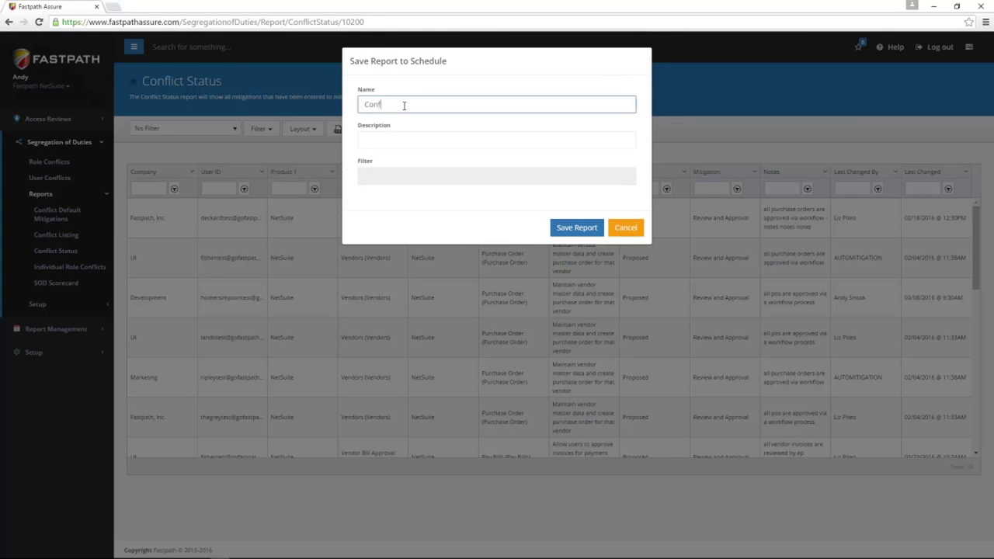
pyautogui.write('lict Status')
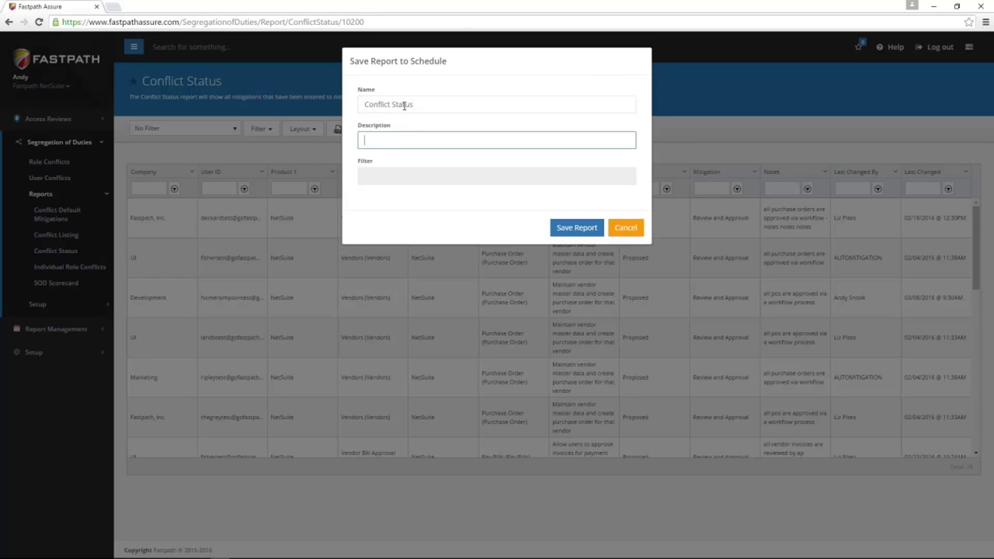
pyautogui.write('Conflict Status')
pyautogui.click(577, 228)
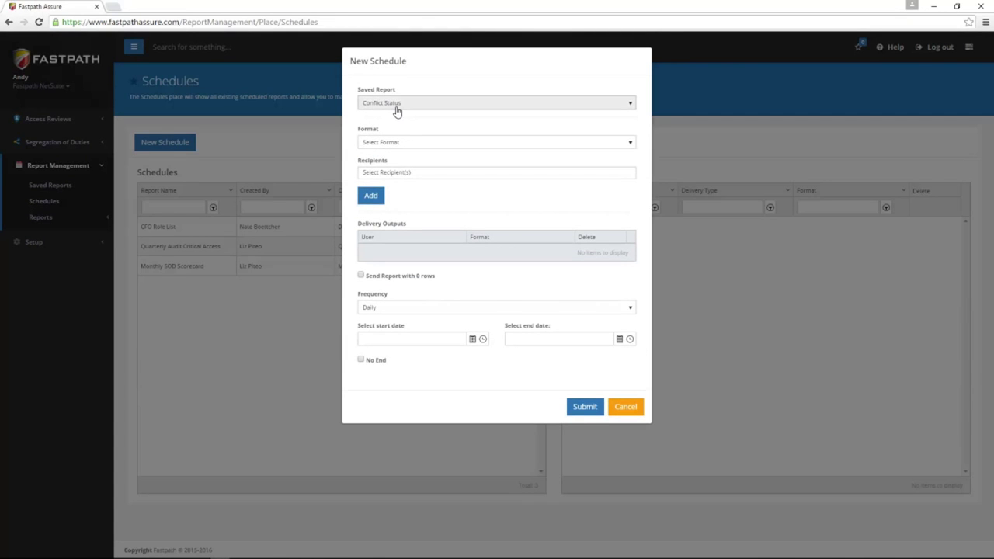
# Step: Set the schedule's output format to PDF and add two recipients
pyautogui.click(428, 144)
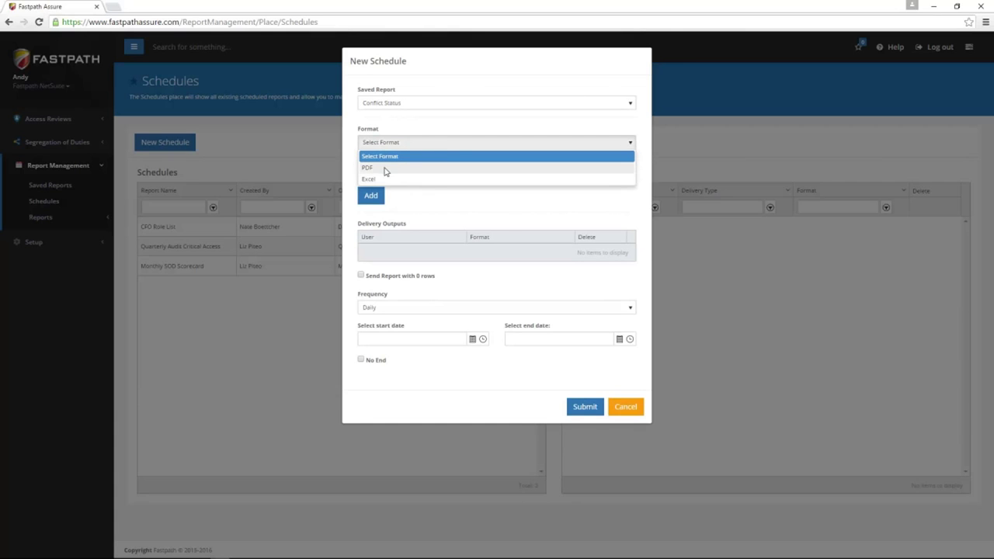
pyautogui.click(386, 171)
pyautogui.click(431, 175)
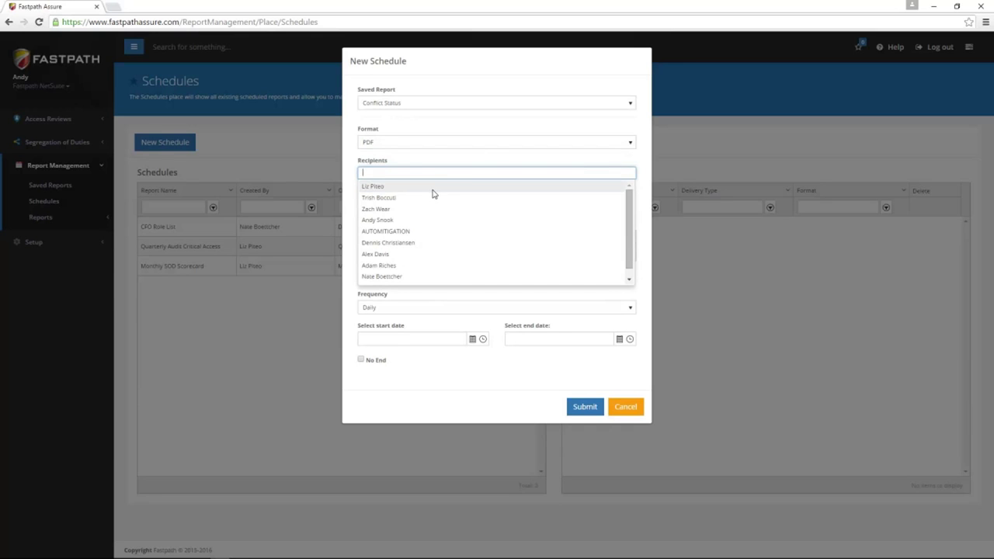
pyautogui.click(433, 192)
pyautogui.click(388, 210)
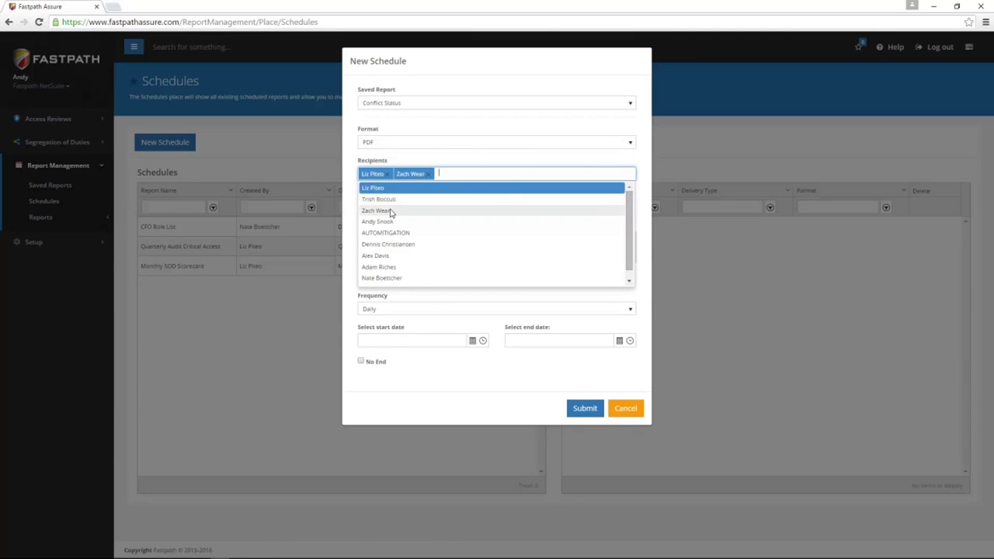
pyautogui.click(502, 159)
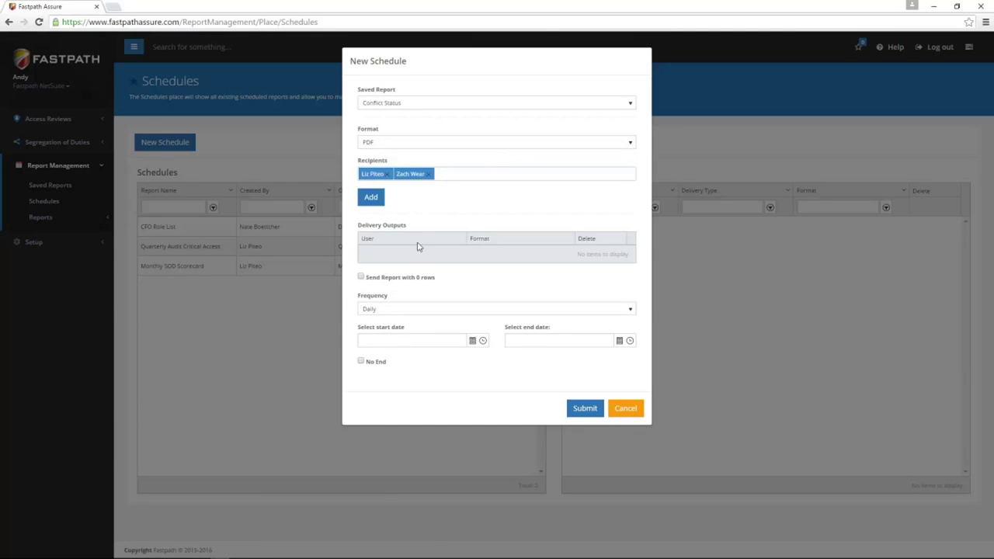
# Step: Make the schedule run monthly starting April 1, 2016, with no end date
pyautogui.click(408, 313)
pyautogui.click(386, 368)
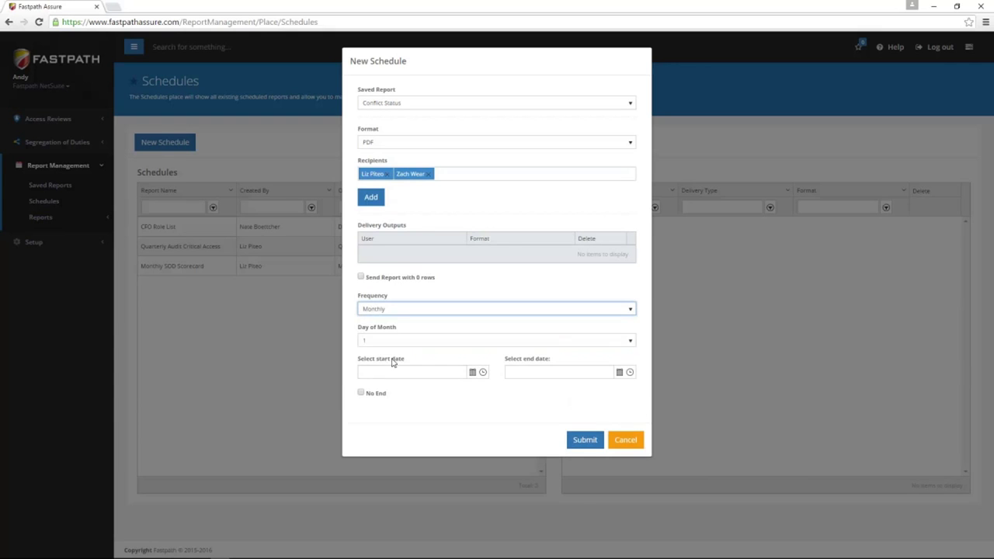
pyautogui.click(472, 372)
pyautogui.click(437, 457)
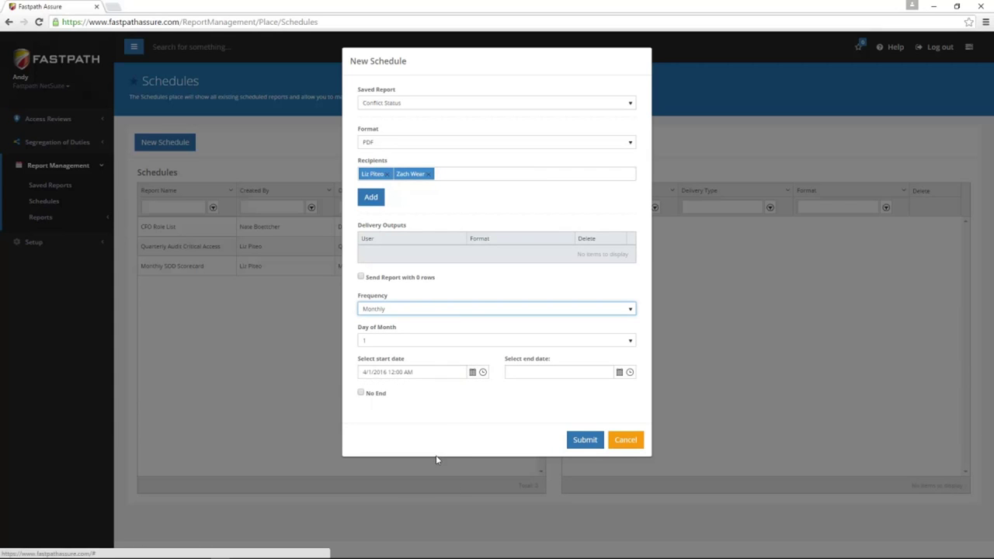
pyautogui.click(363, 394)
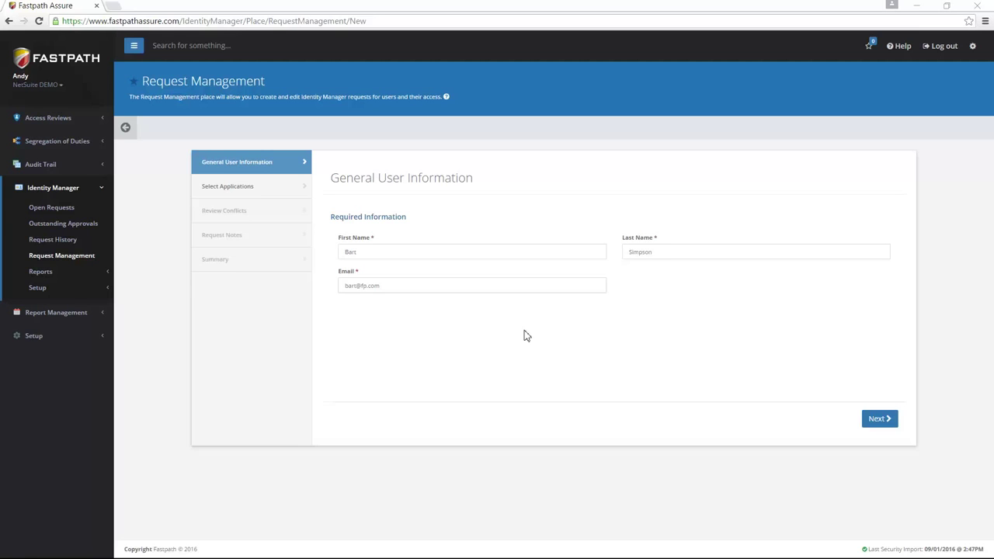
# Step: Include NetSuite as the application in the access request
pyautogui.click(878, 419)
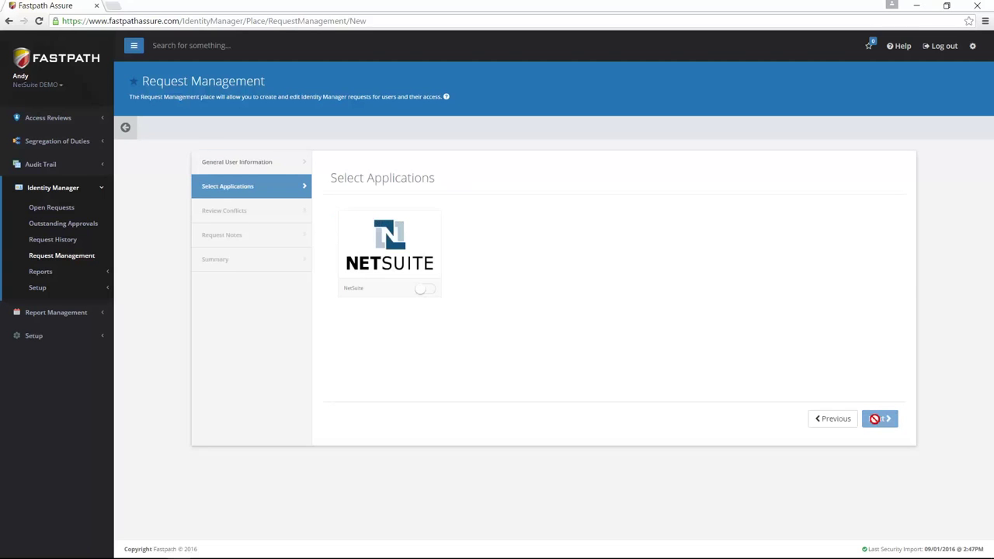
pyautogui.click(422, 295)
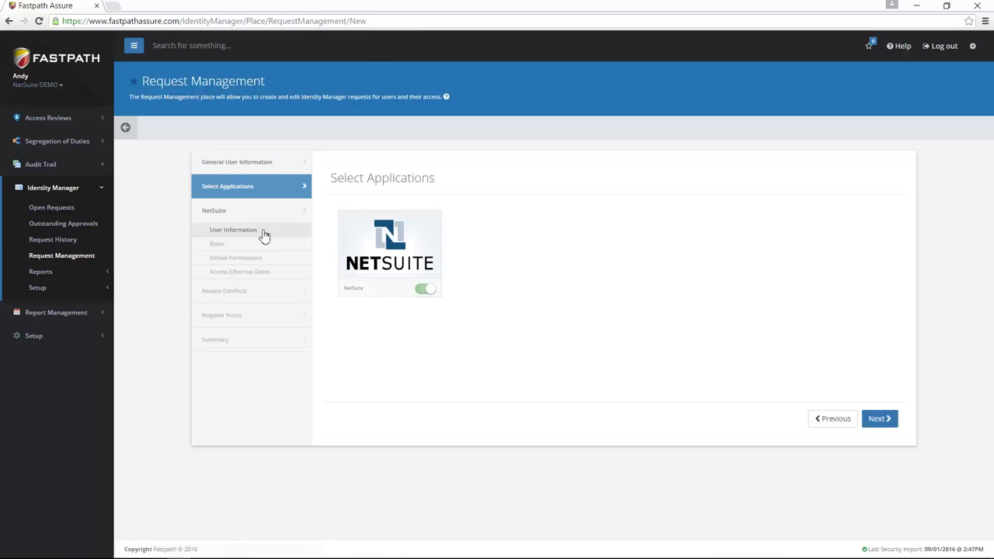
pyautogui.click(886, 424)
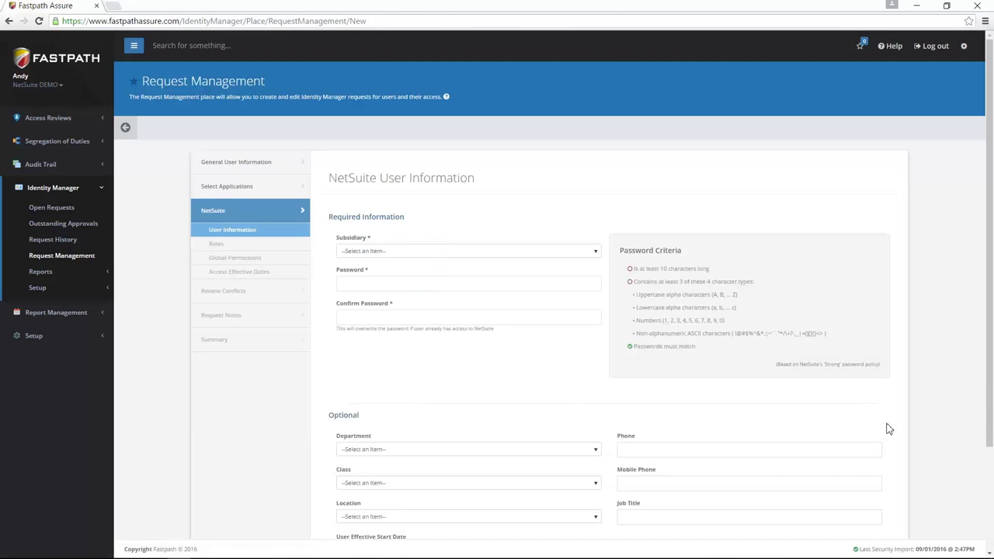
# Step: Choose subsidiary Fastpath, Inc and enter and confirm the account password
pyautogui.click(475, 255)
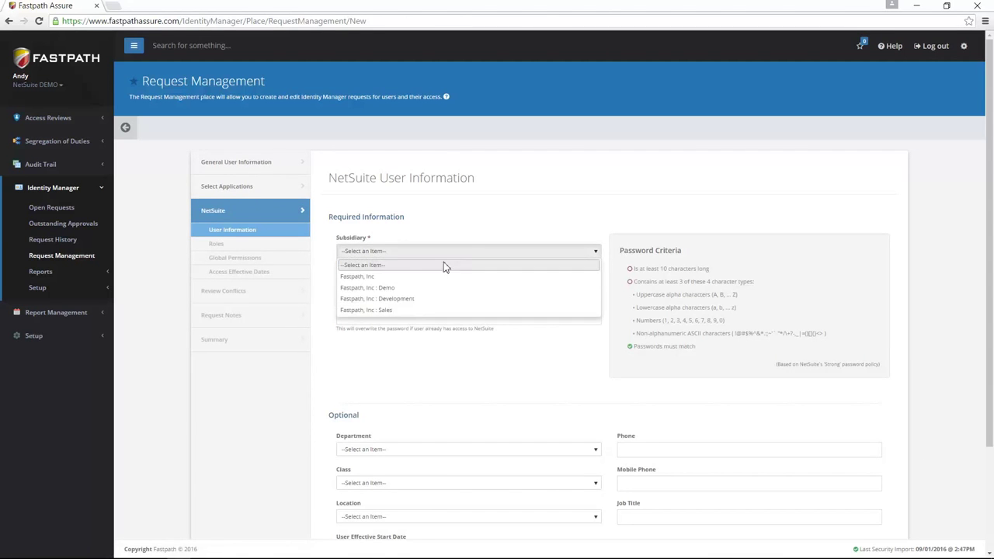
pyautogui.click(432, 277)
pyautogui.click(399, 283)
pyautogui.write('••••••••')
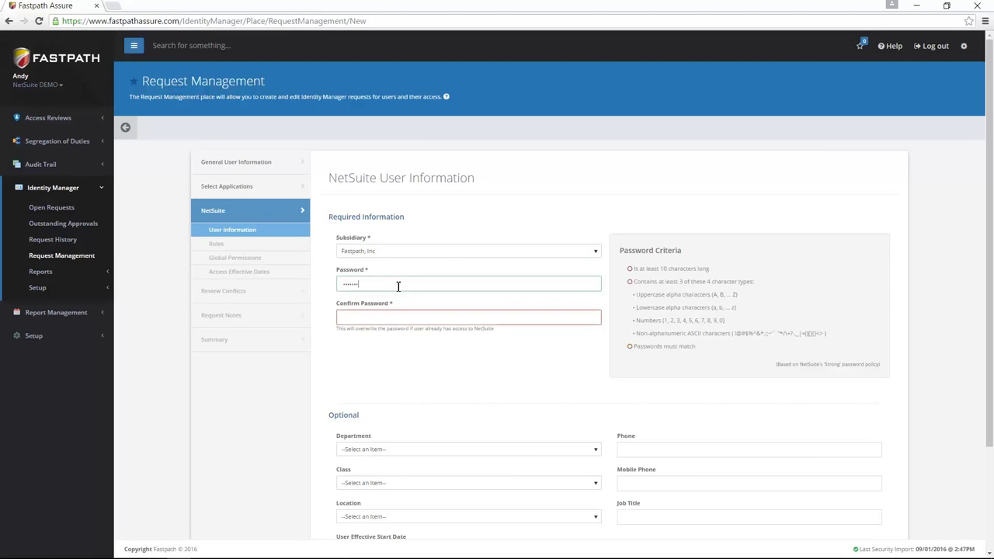
pyautogui.write('••••')
pyautogui.press('Tab')
pyautogui.write('•••••••••••')
pyautogui.press('Tab')
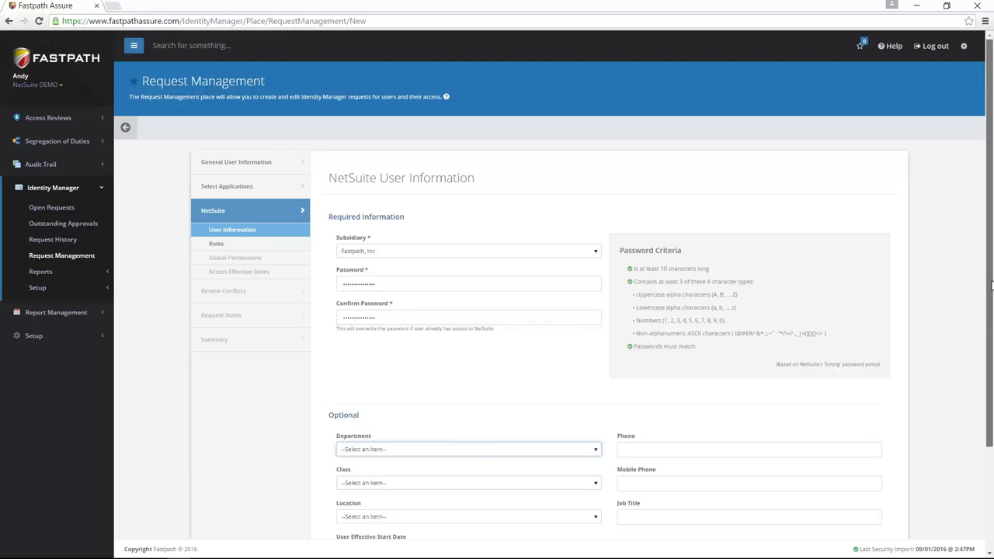
# Step: Set the NetSuite user's effective dates from October 1, 2016 to December 31, 2016
pyautogui.scroll(-3, 992, 291)
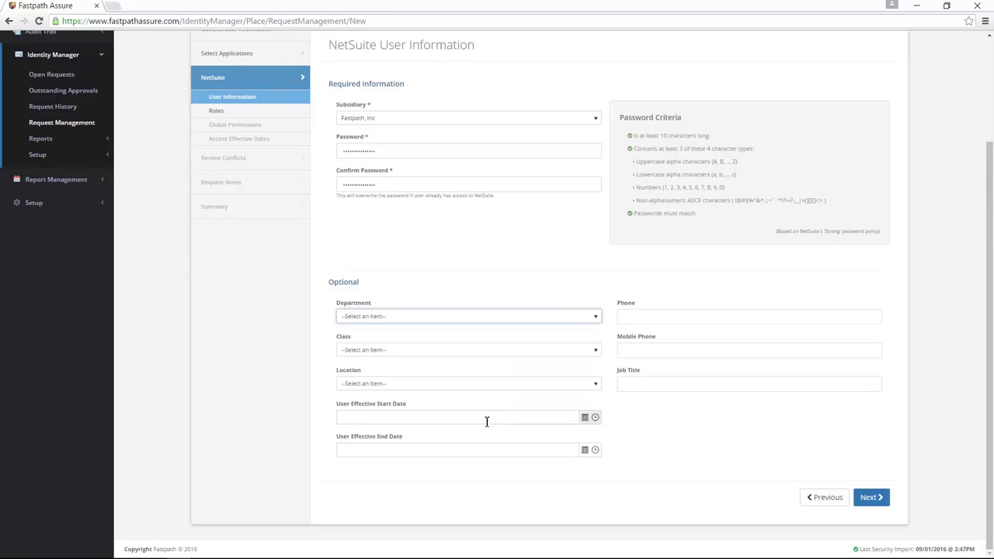
pyautogui.click(586, 419)
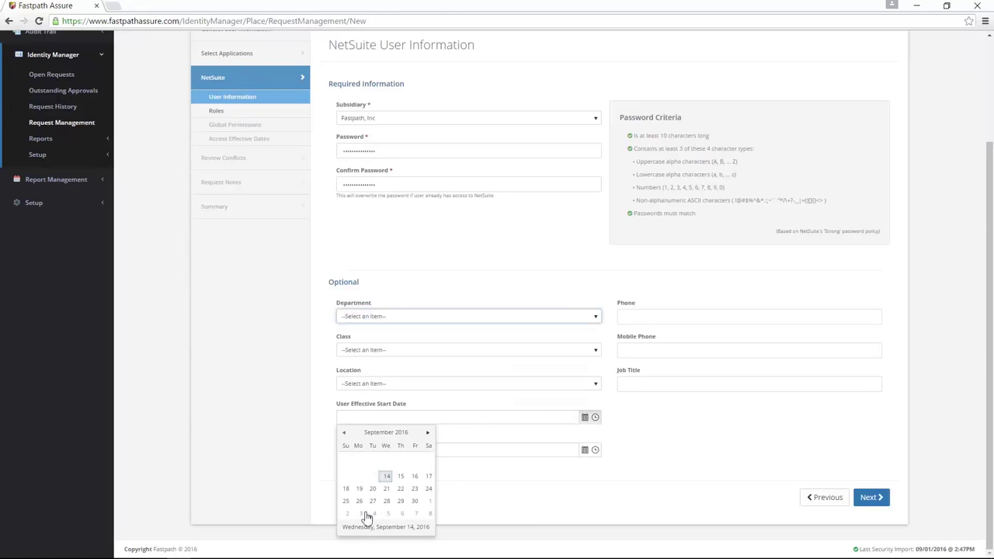
pyautogui.click(431, 503)
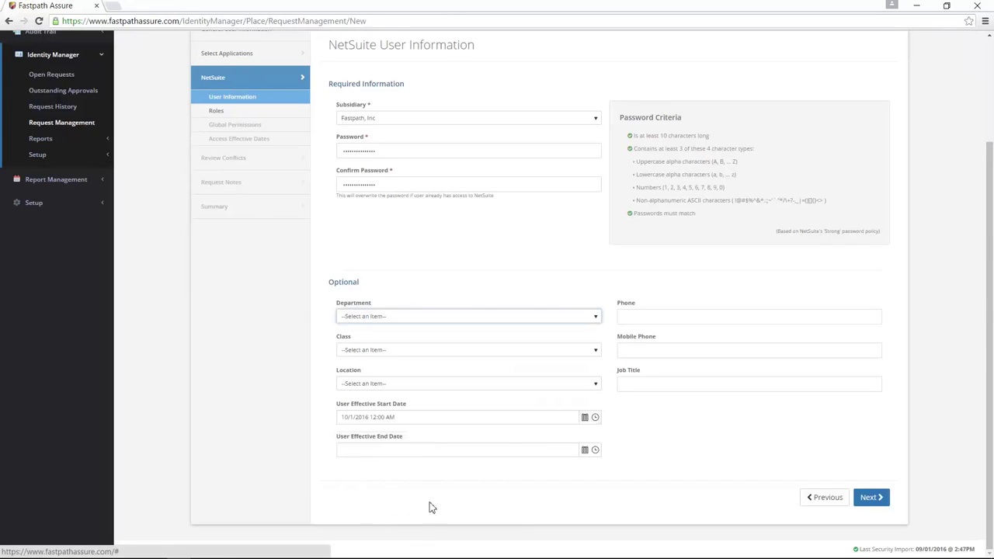
pyautogui.click(585, 452)
pyautogui.click(427, 340)
pyautogui.click(428, 340)
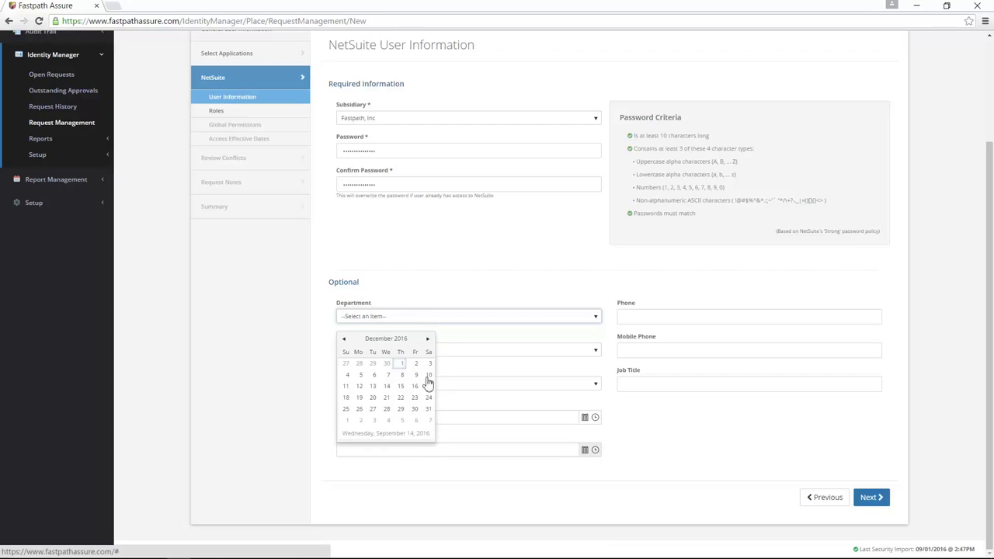
pyautogui.click(429, 411)
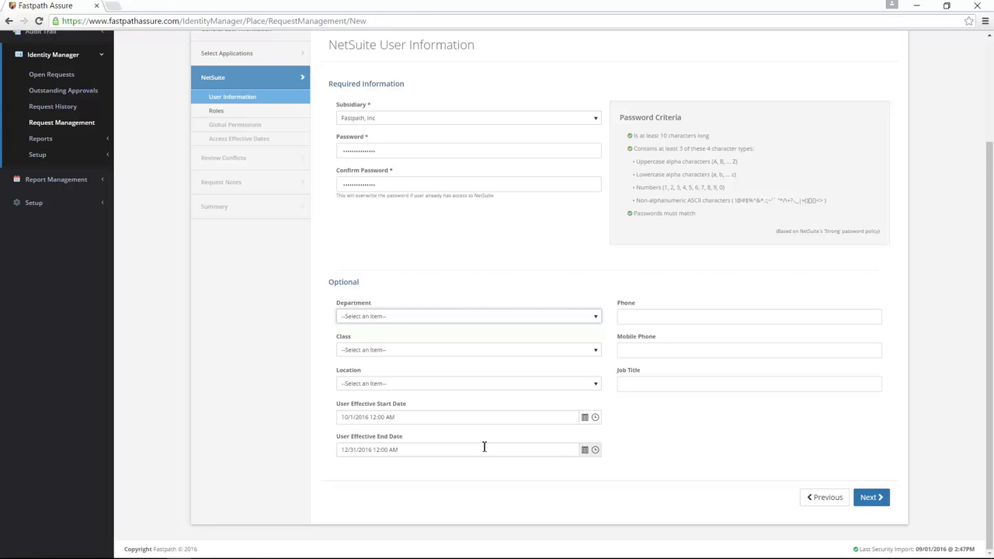
# Step: Add the A/P Clerk role and the Accounts global permission at View level
pyautogui.click(871, 498)
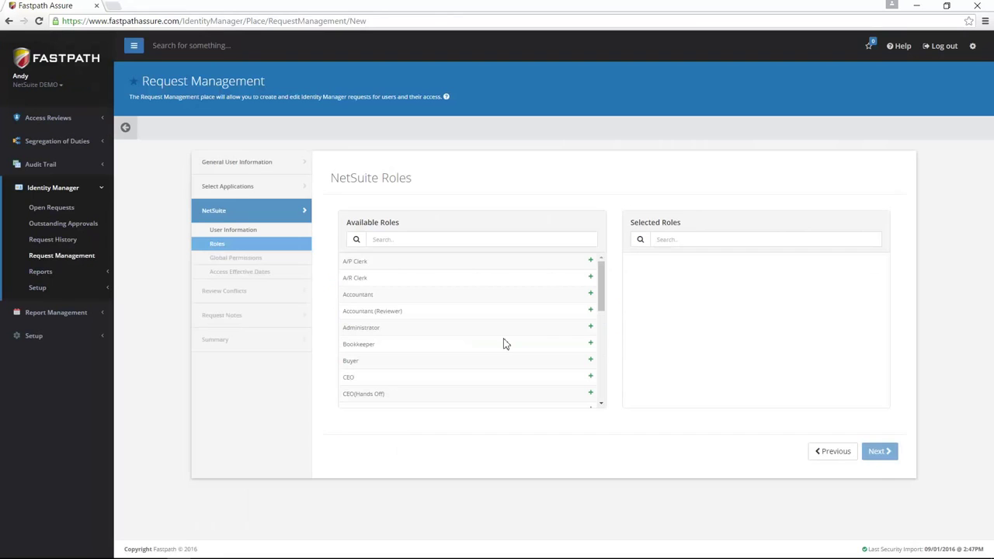
pyautogui.click(590, 262)
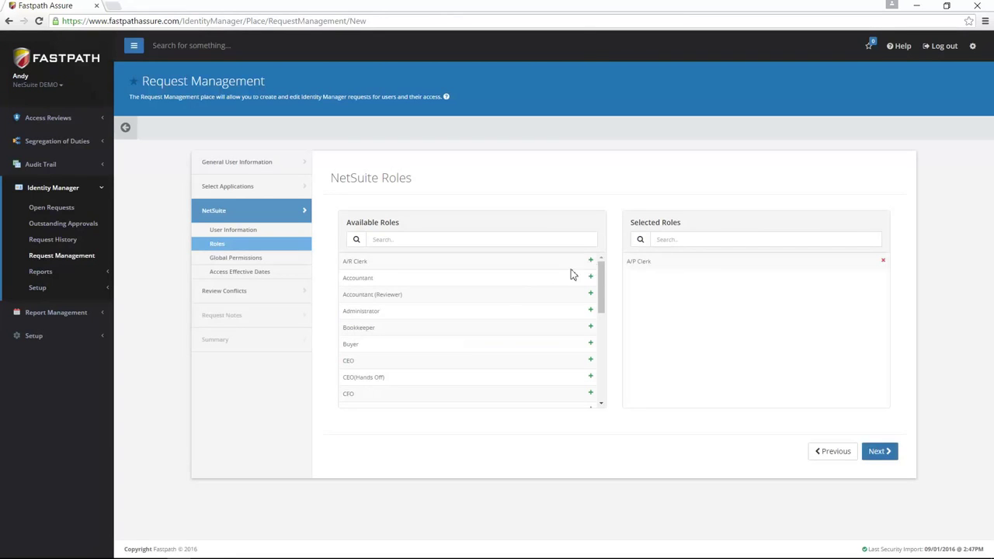
pyautogui.click(239, 261)
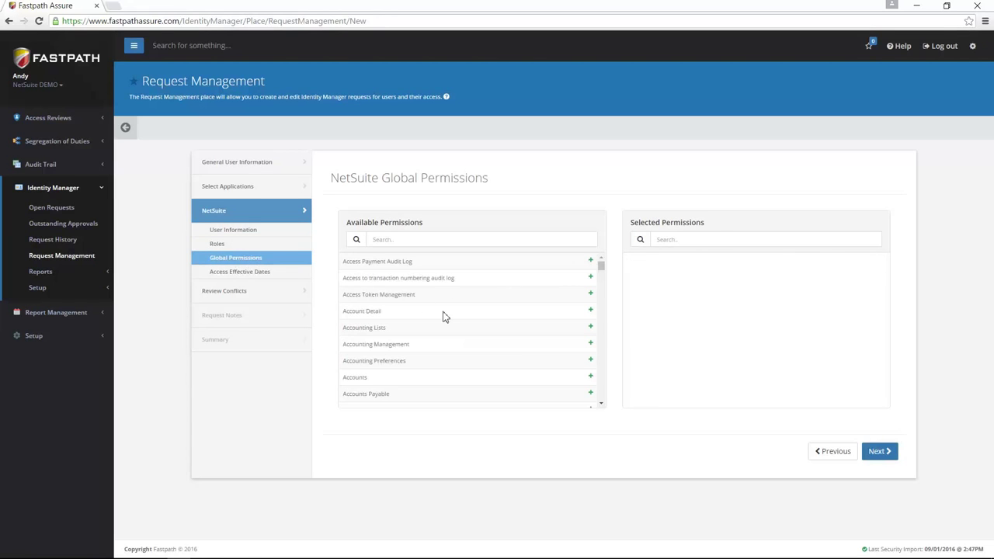
pyautogui.click(590, 377)
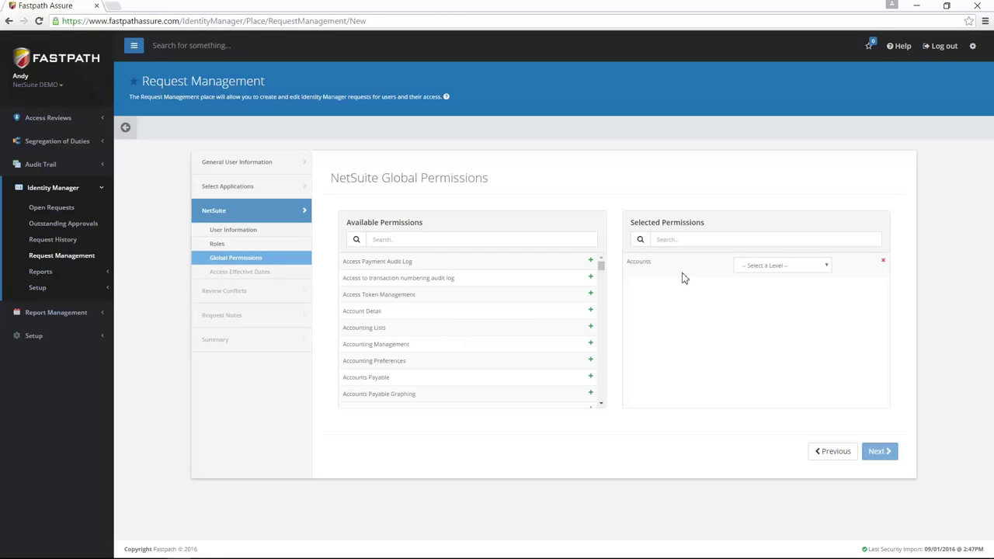
pyautogui.click(804, 272)
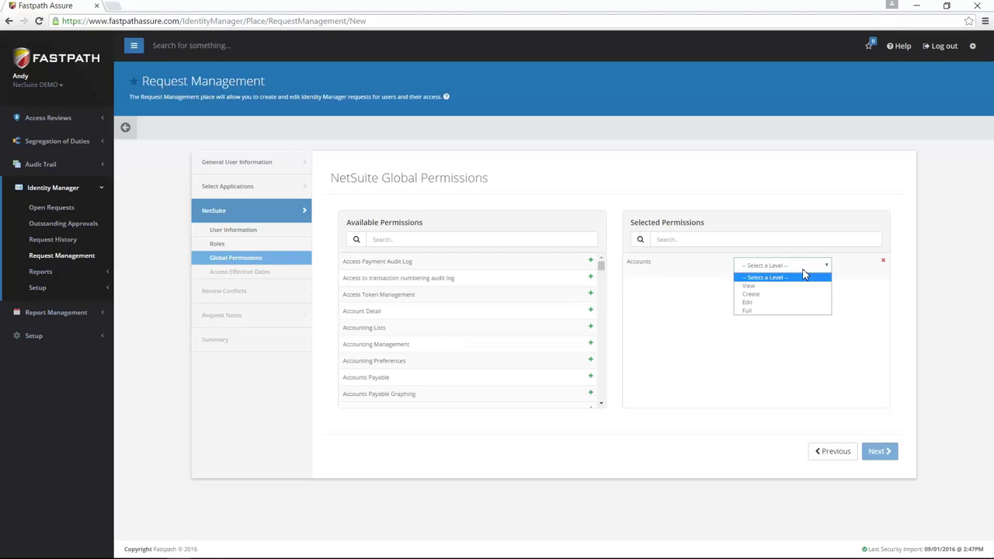
pyautogui.click(758, 287)
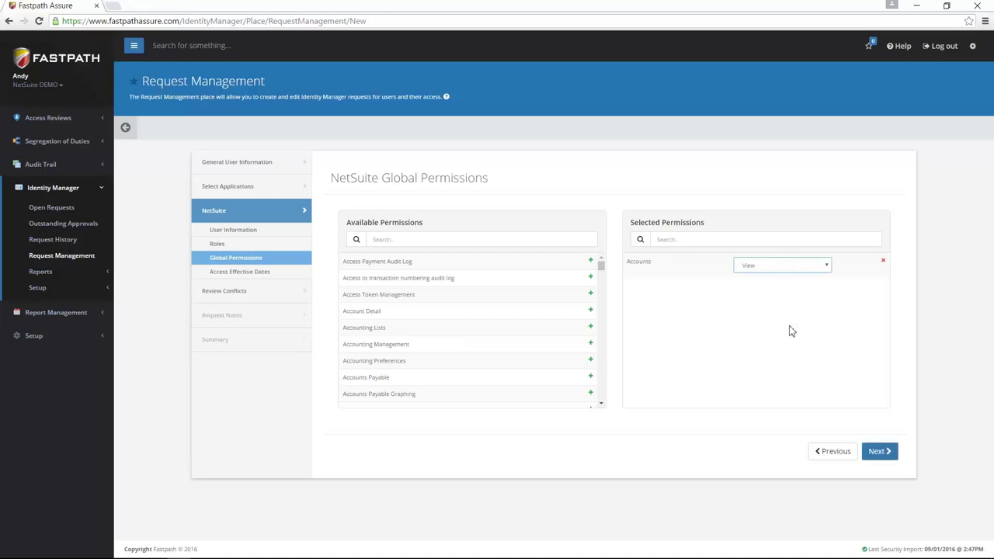
# Step: Advance to the NetSuite Access Effective Dates step
pyautogui.click(880, 452)
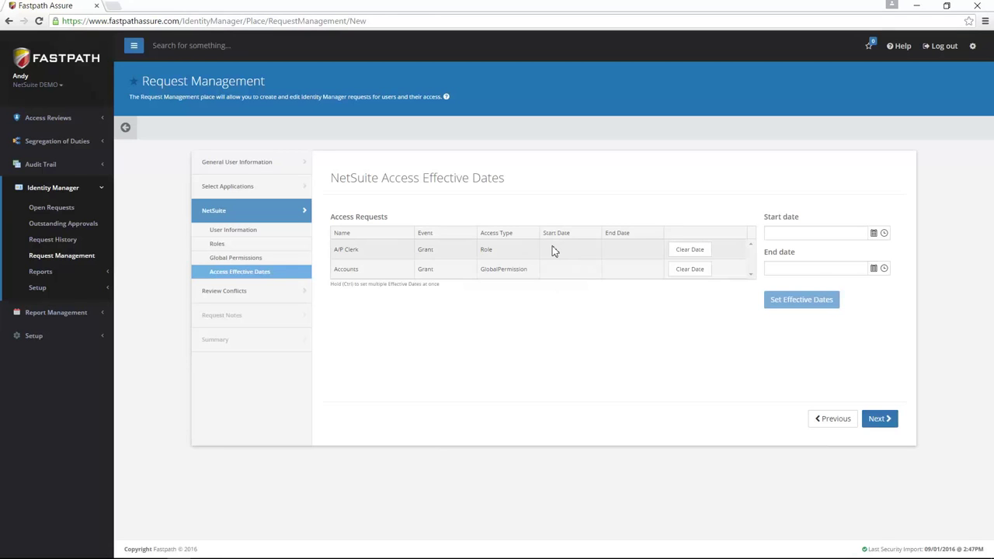
# Step: Step through Review Conflicts and Request Notes to the request Summary
pyautogui.click(880, 418)
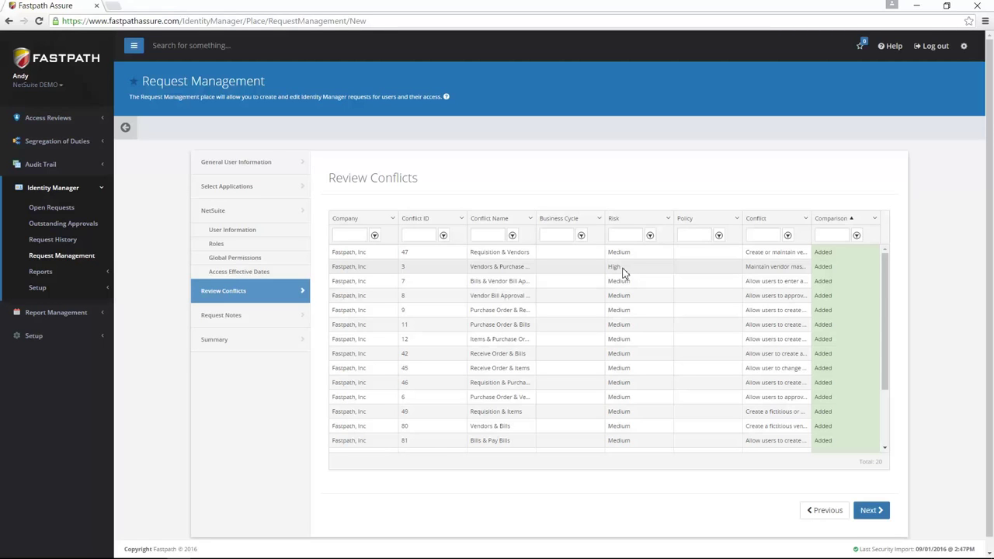
pyautogui.click(874, 511)
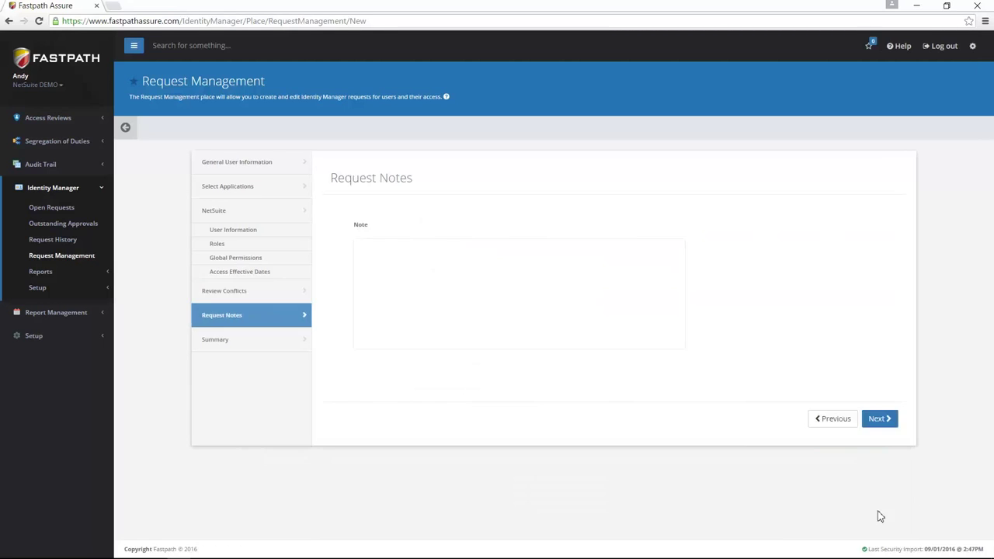
pyautogui.click(879, 420)
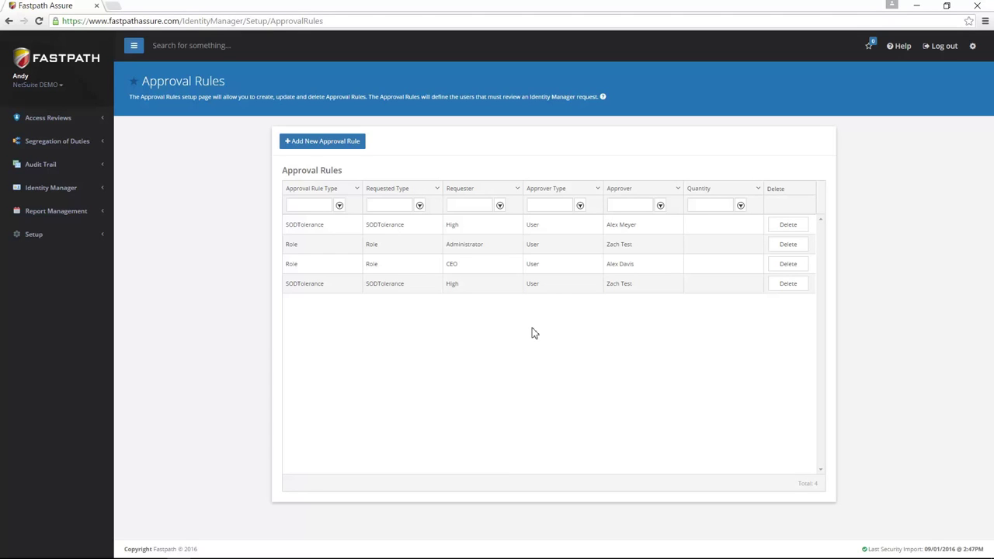
# Step: Start a new NetSuite approval rule and keep User as its rule type
pyautogui.click(320, 144)
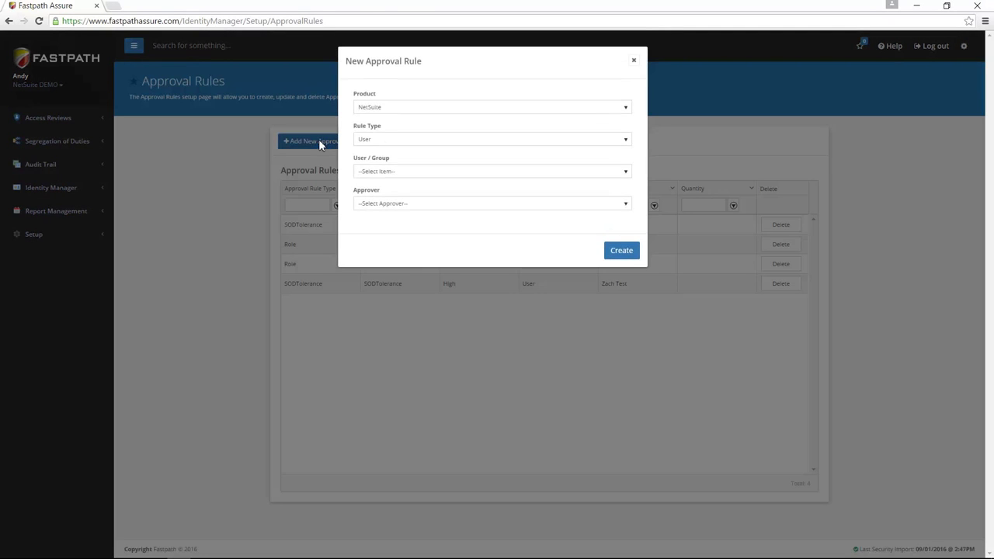
pyautogui.click(395, 145)
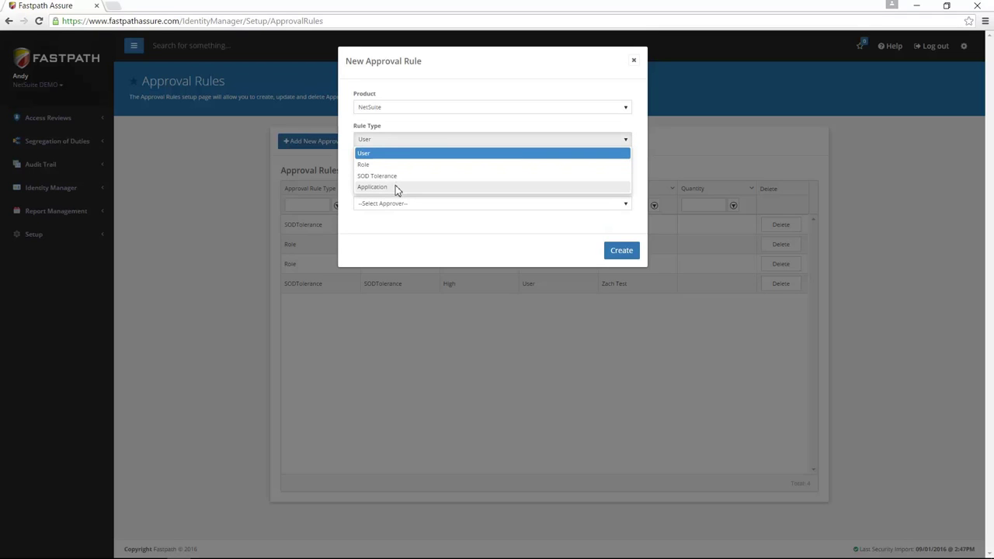
pyautogui.click(410, 157)
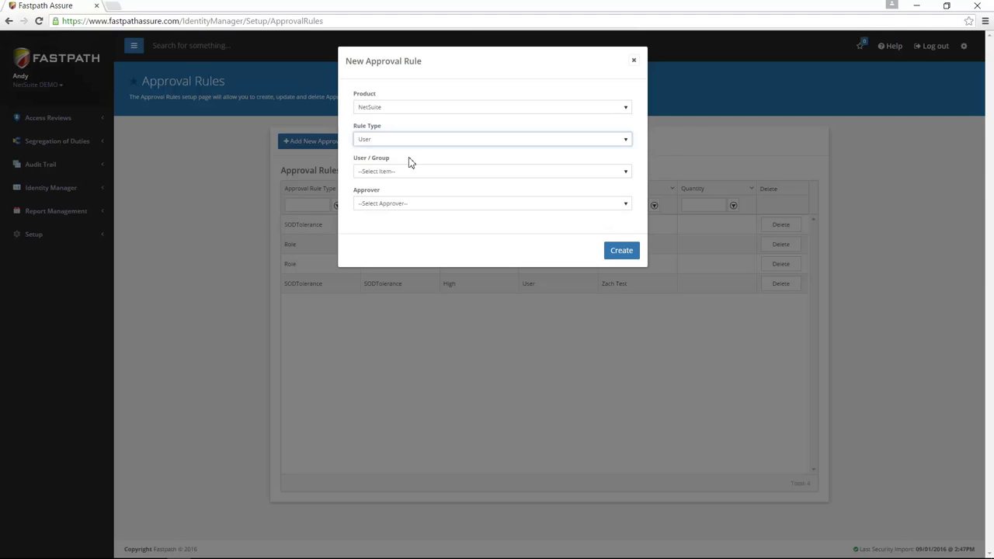
# Step: Switch the rule type to Role, then SOD Tolerance, and close the form without saving
pyautogui.click(435, 145)
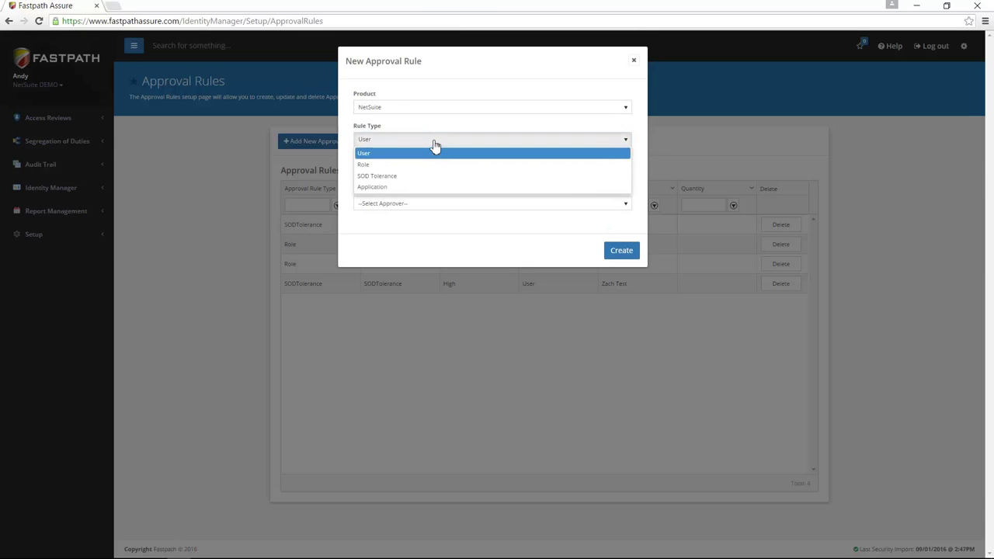
pyautogui.click(424, 165)
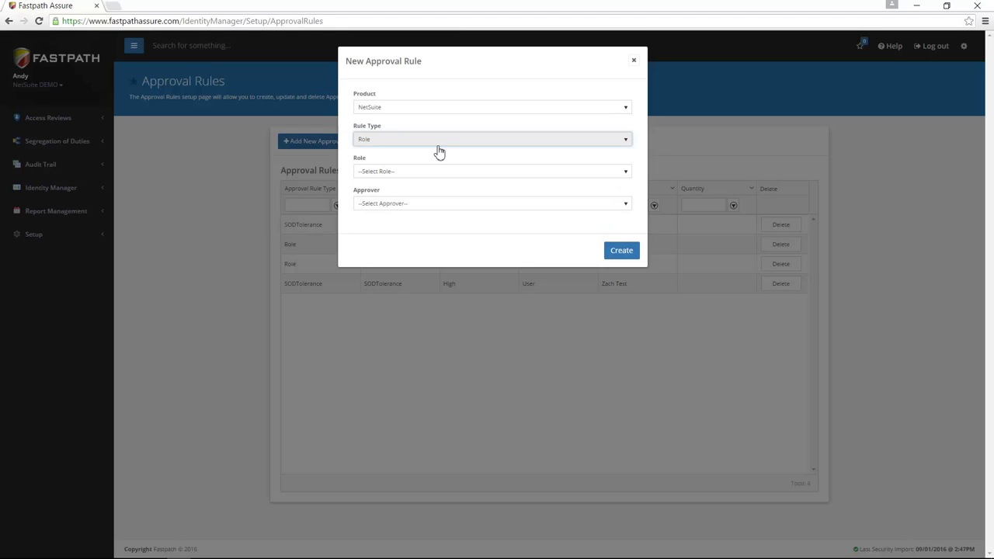
pyautogui.click(438, 144)
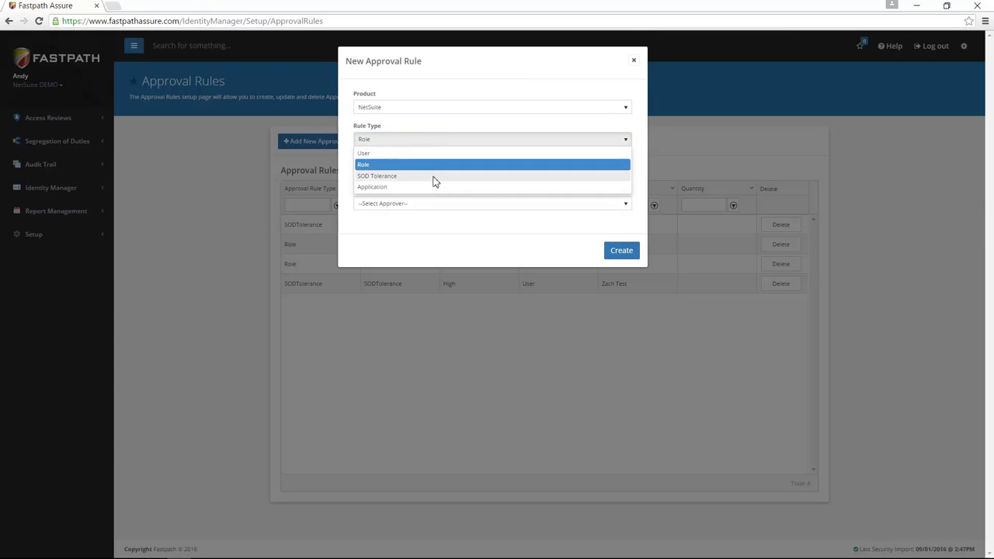
pyautogui.click(432, 179)
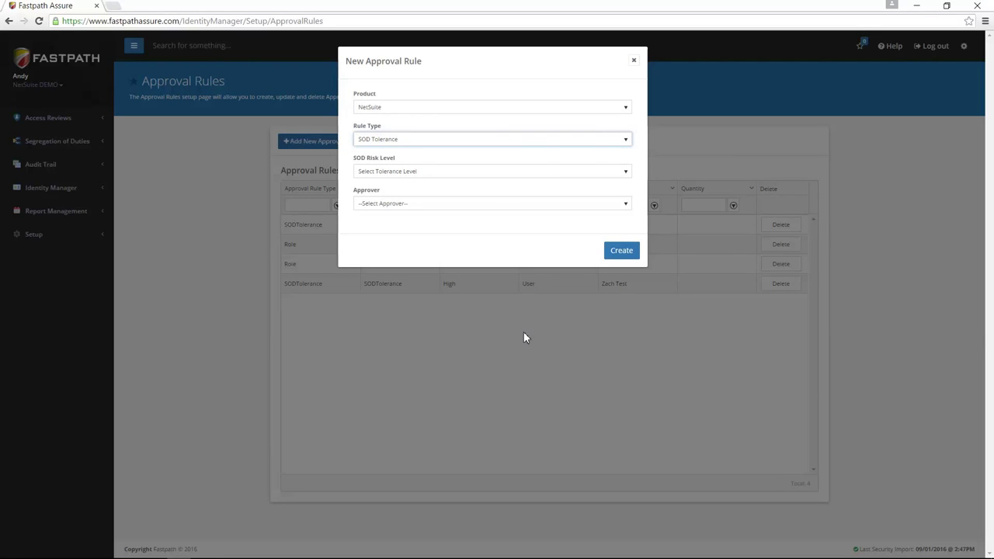
pyautogui.click(634, 60)
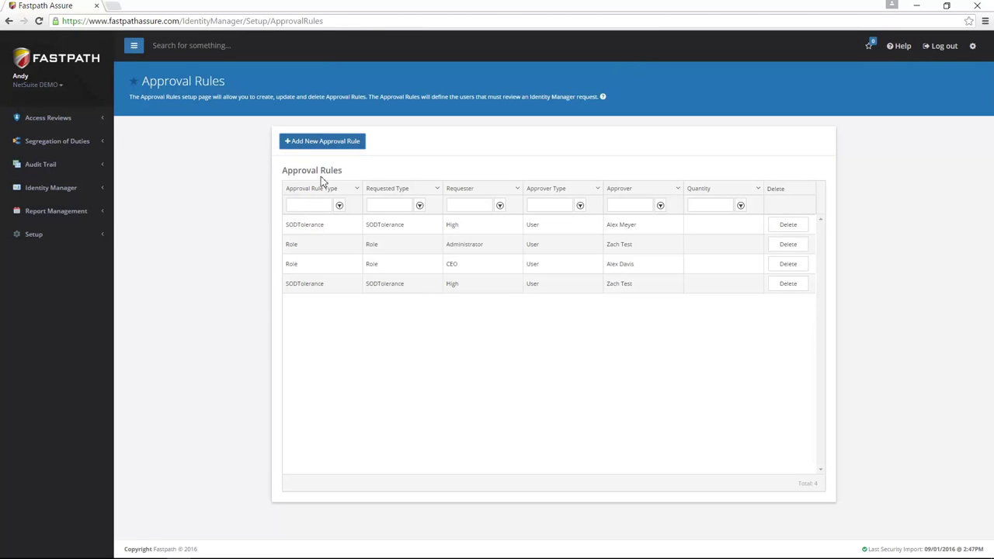
# Step: Open Audit Trail's Data Changes report and select Vendor, Customer and Account record types
pyautogui.click(48, 167)
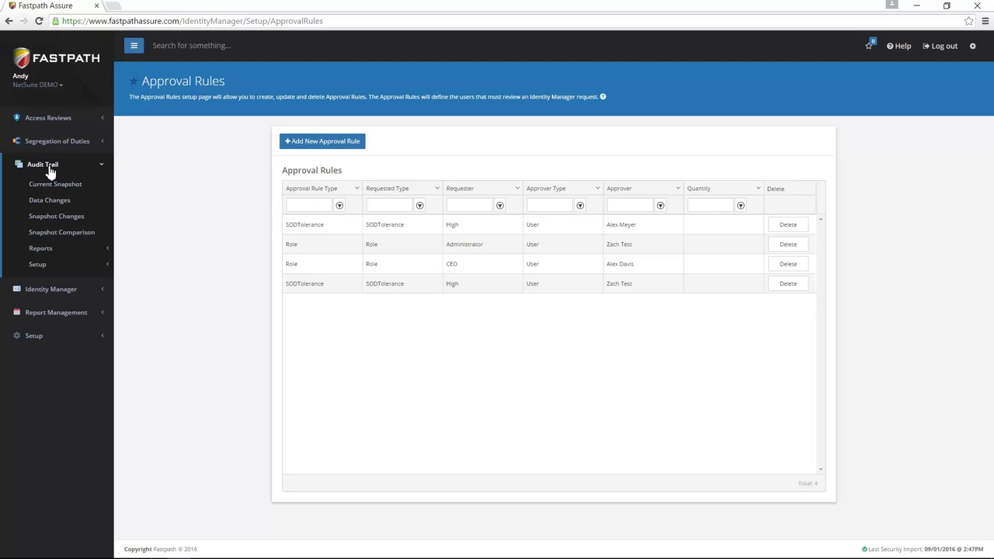
pyautogui.click(49, 203)
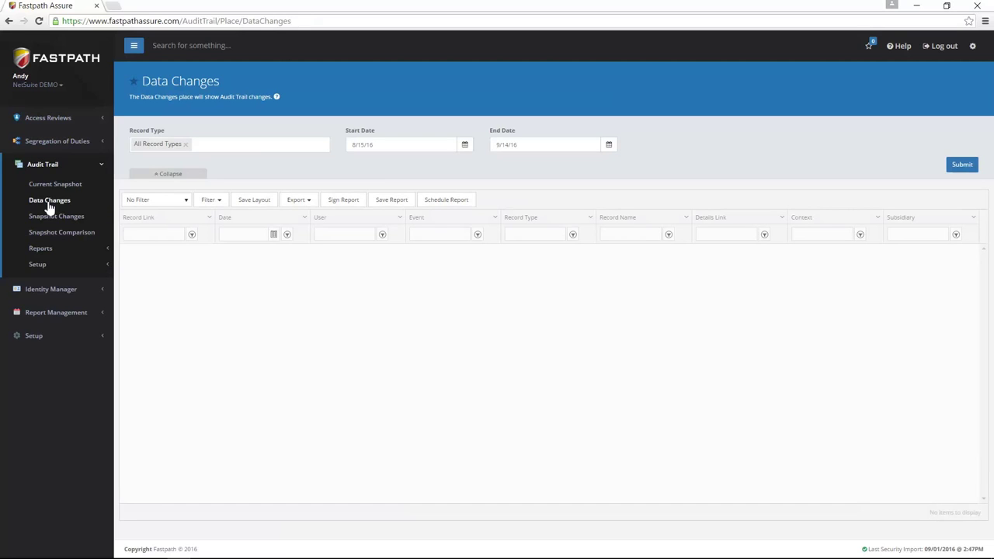
pyautogui.click(236, 145)
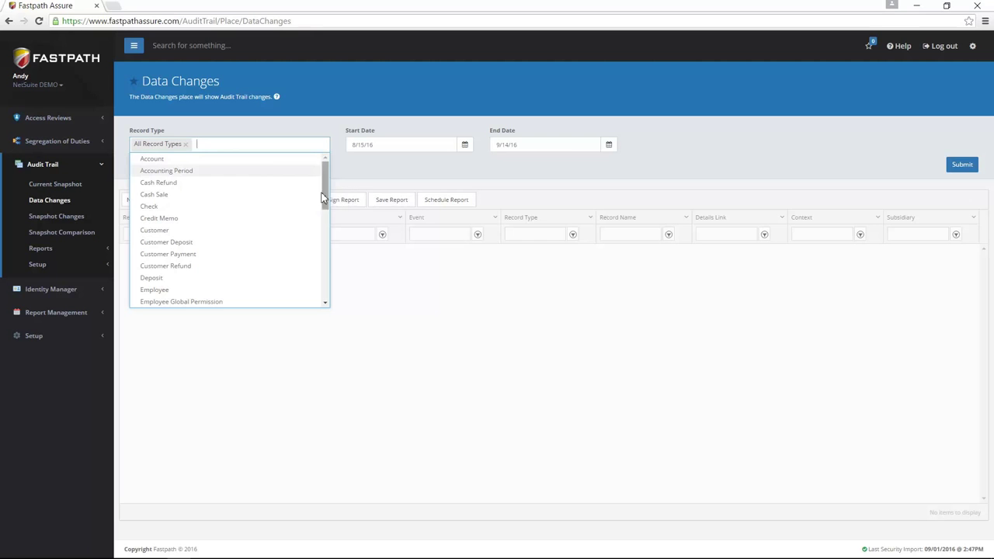
pyautogui.moveTo(324, 187)
pyautogui.mouseDown()
pyautogui.moveTo(326, 284)
pyautogui.moveTo(334, 190)
pyautogui.mouseUp()
pyautogui.click(253, 244)
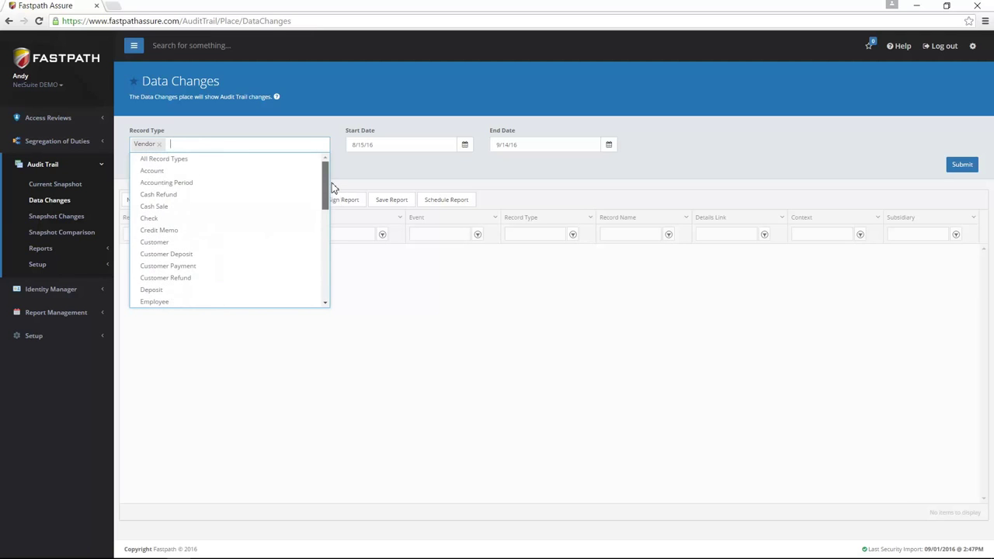
pyautogui.click(211, 243)
pyautogui.click(185, 172)
pyautogui.click(423, 179)
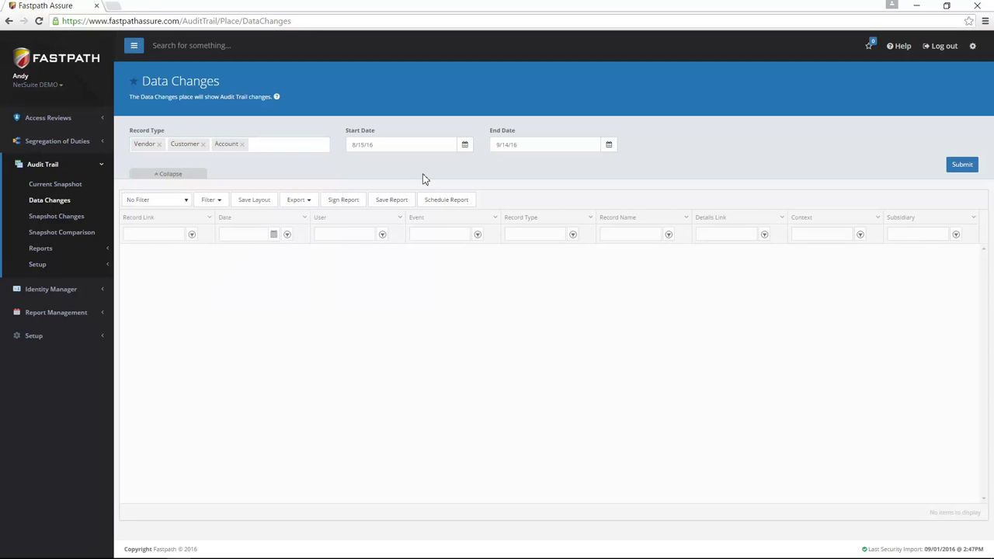
# Step: Set the start date to 1/1/16 and run the Data Changes report through 9/14/16
pyautogui.click(465, 146)
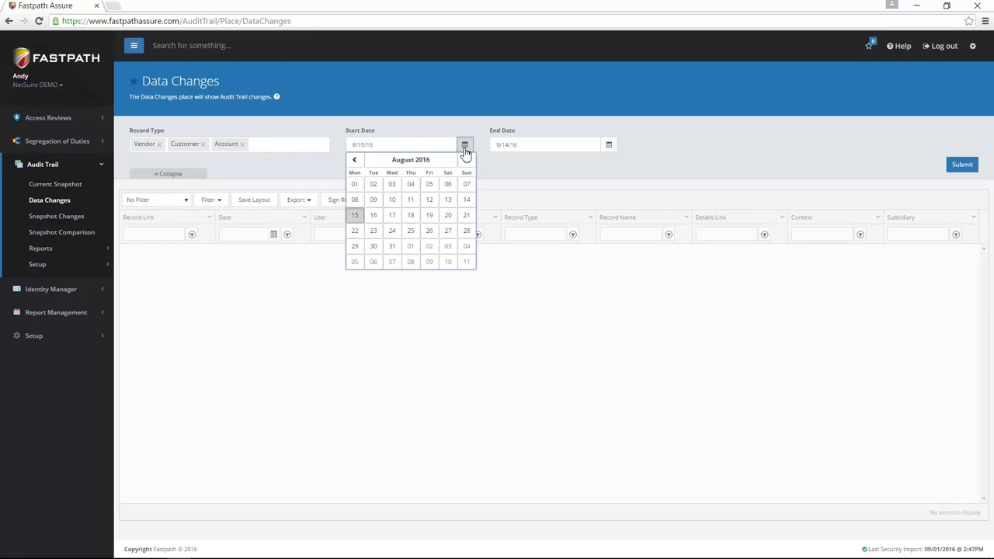
pyautogui.click(355, 160)
pyautogui.click(354, 160)
pyautogui.click(354, 160)
pyautogui.click(355, 160)
pyautogui.click(354, 160)
pyautogui.click(354, 160)
pyautogui.click(354, 160)
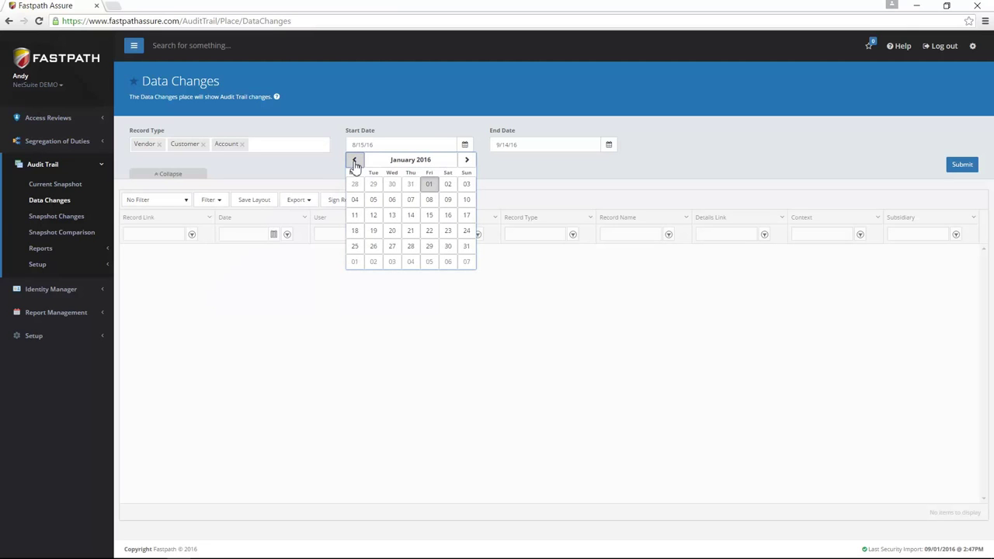
pyautogui.click(429, 187)
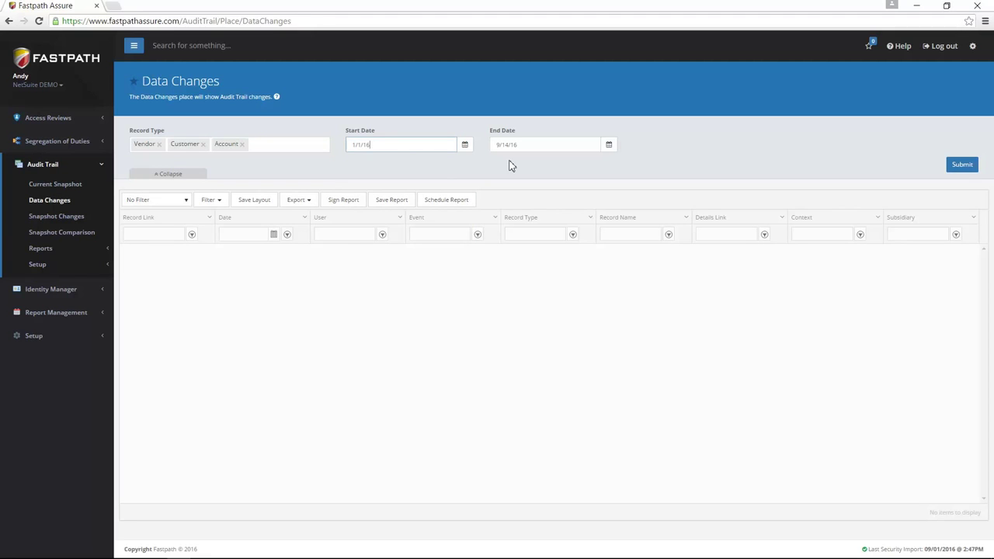
pyautogui.click(962, 166)
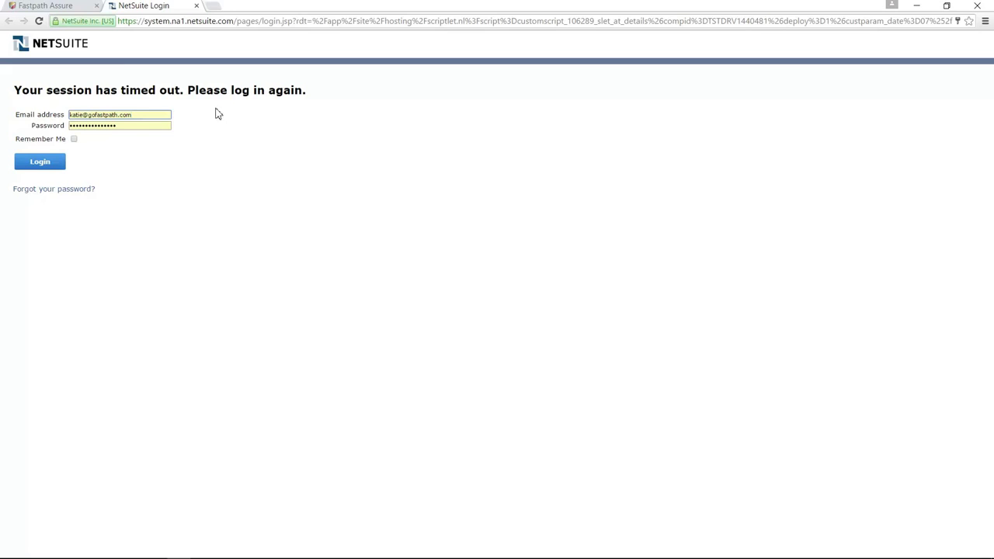
# Step: Switch back to the Fastpath Assure tab showing the 14-row Data Changes results
pyautogui.click(68, 6)
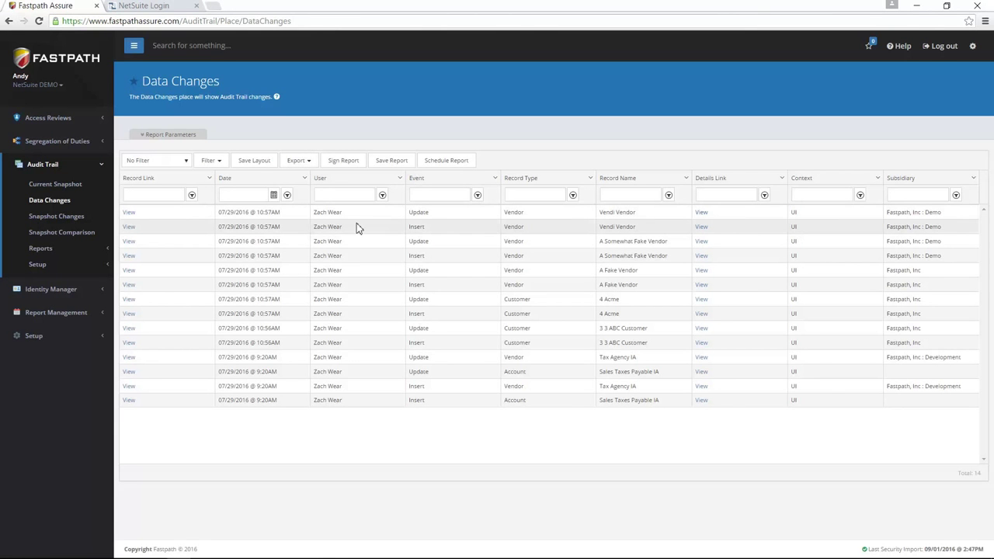